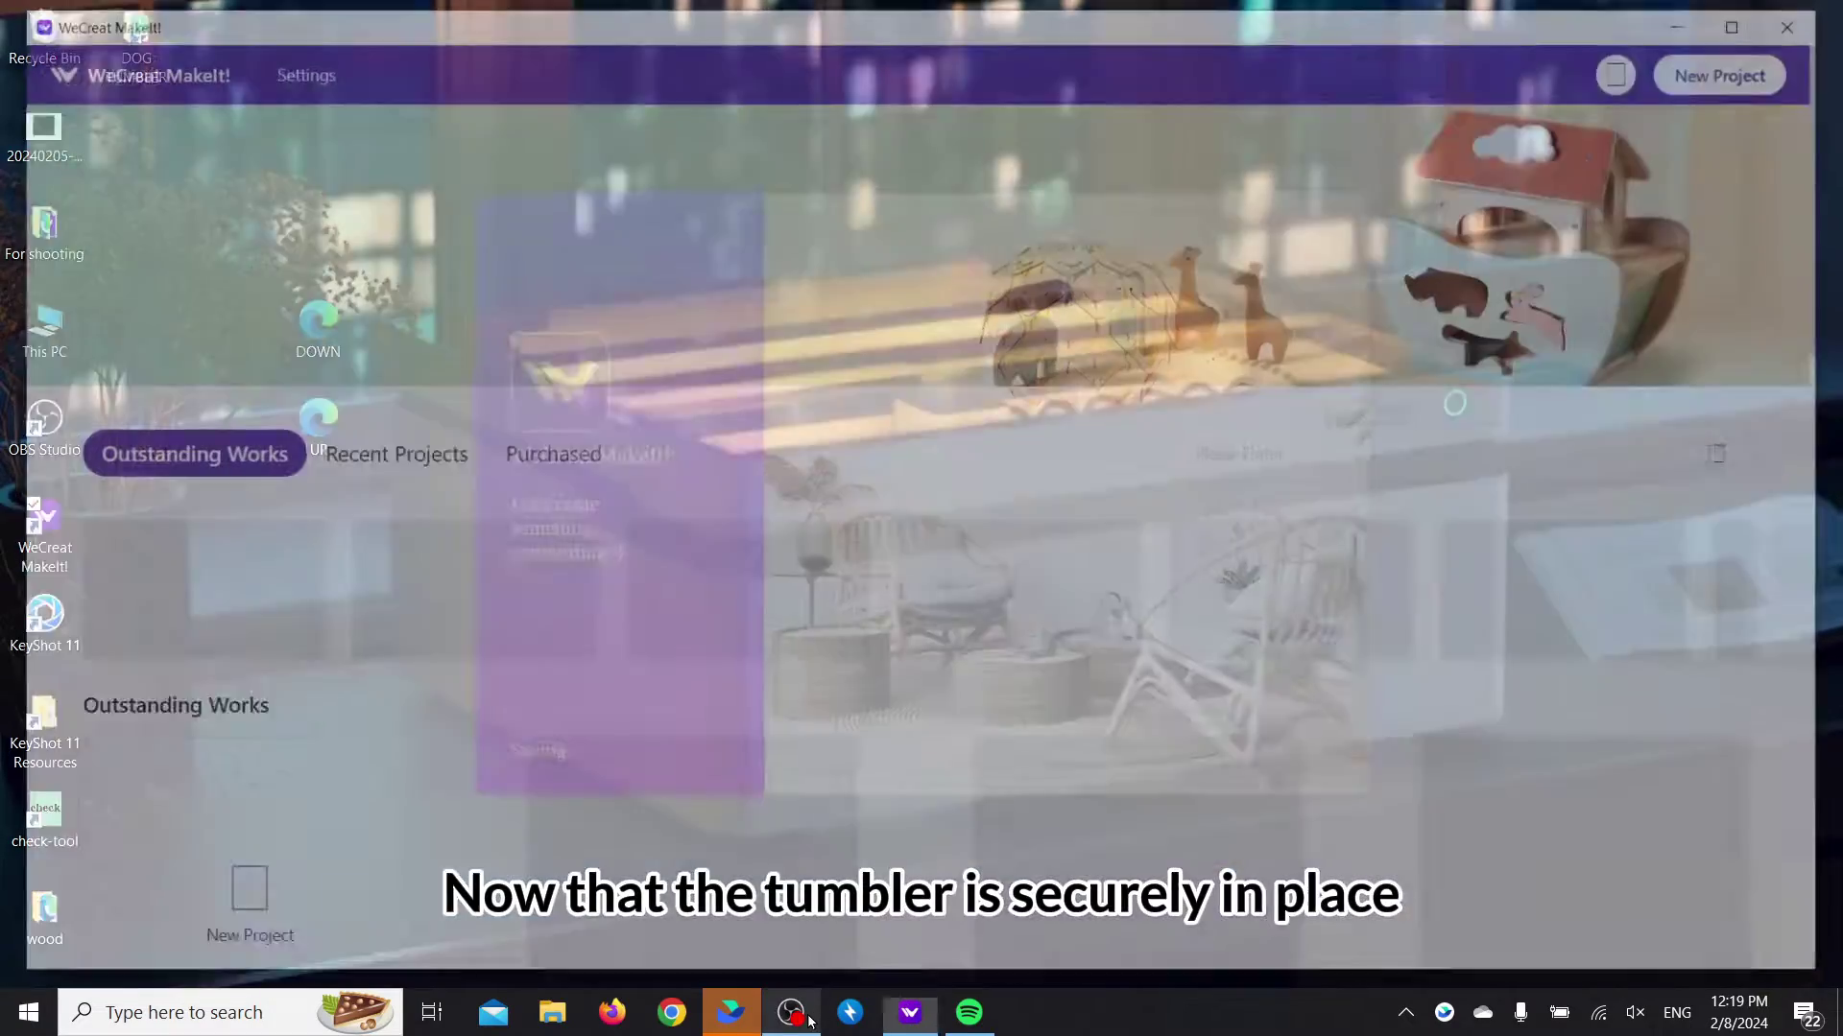
# Step: Start a new untitled project in Laser Cylindrical mode
pyautogui.moveTo(811, 1022)
pyautogui.click(1723, 69)
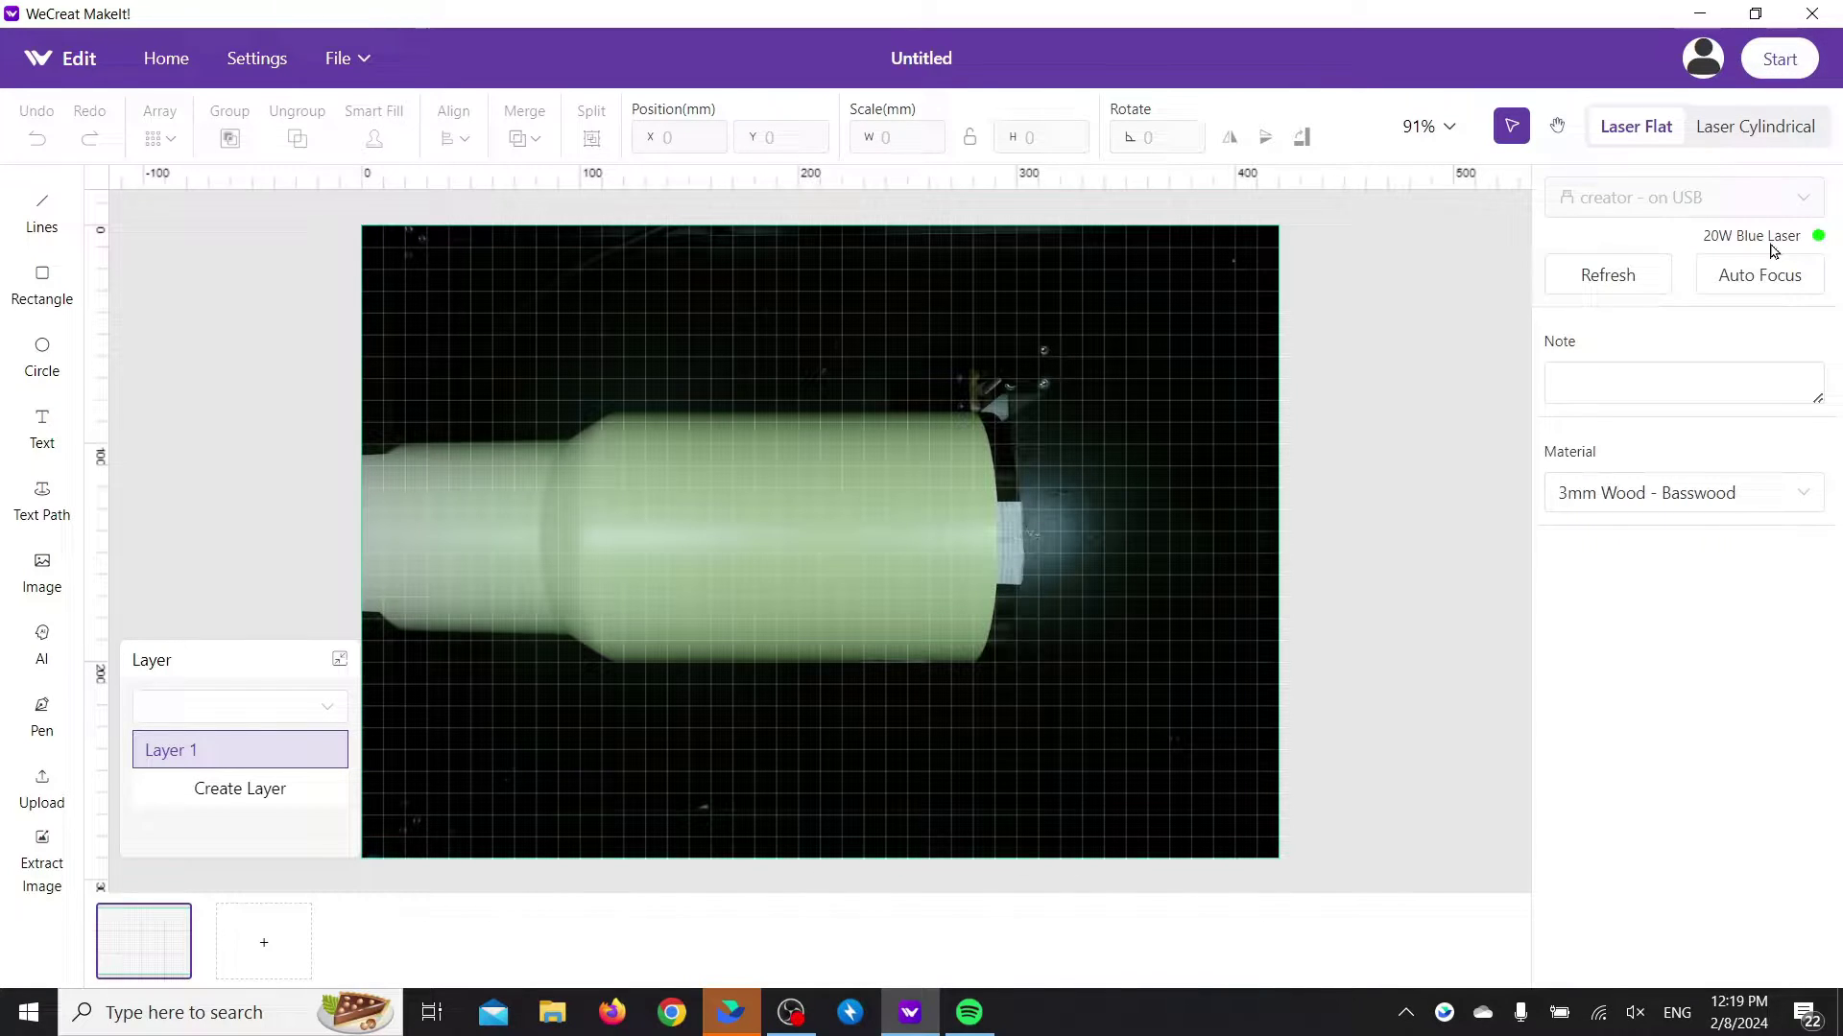
pyautogui.click(1756, 126)
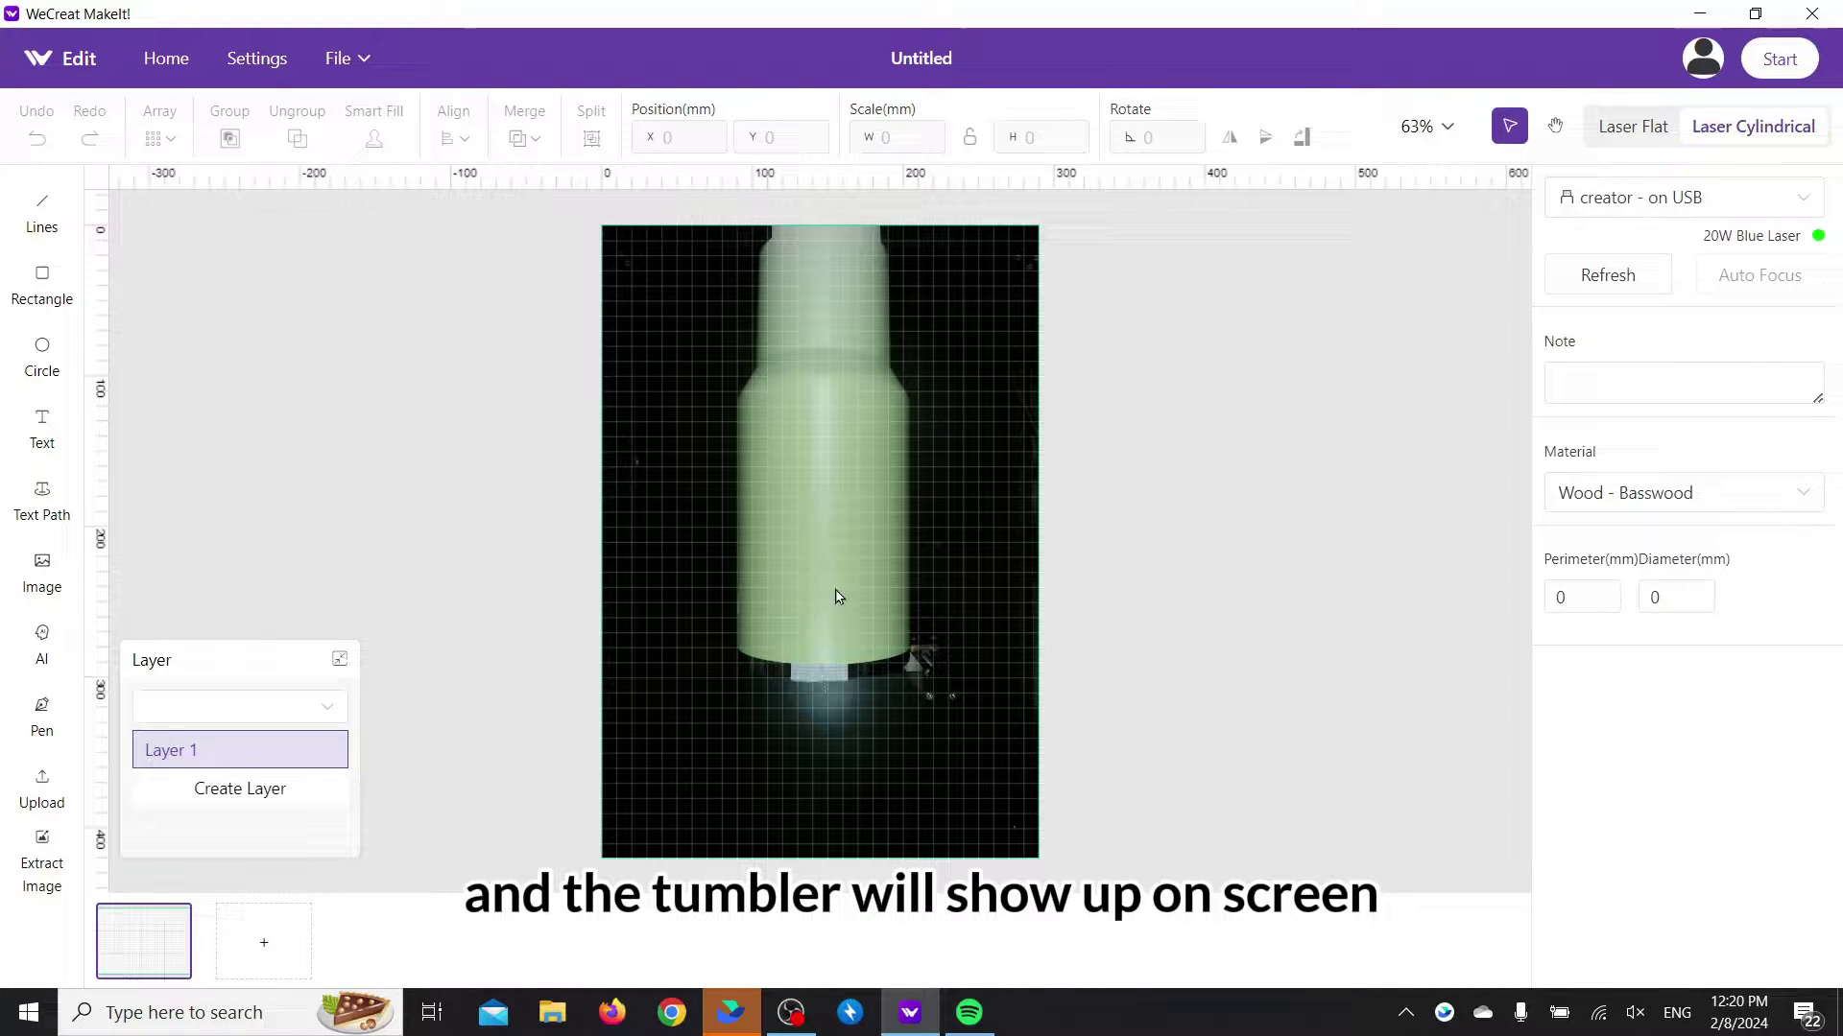
# Step: Set the tumbler perimeter to 314 mm, giving 314.16 mm and a 100 mm diameter
pyautogui.click(1590, 589)
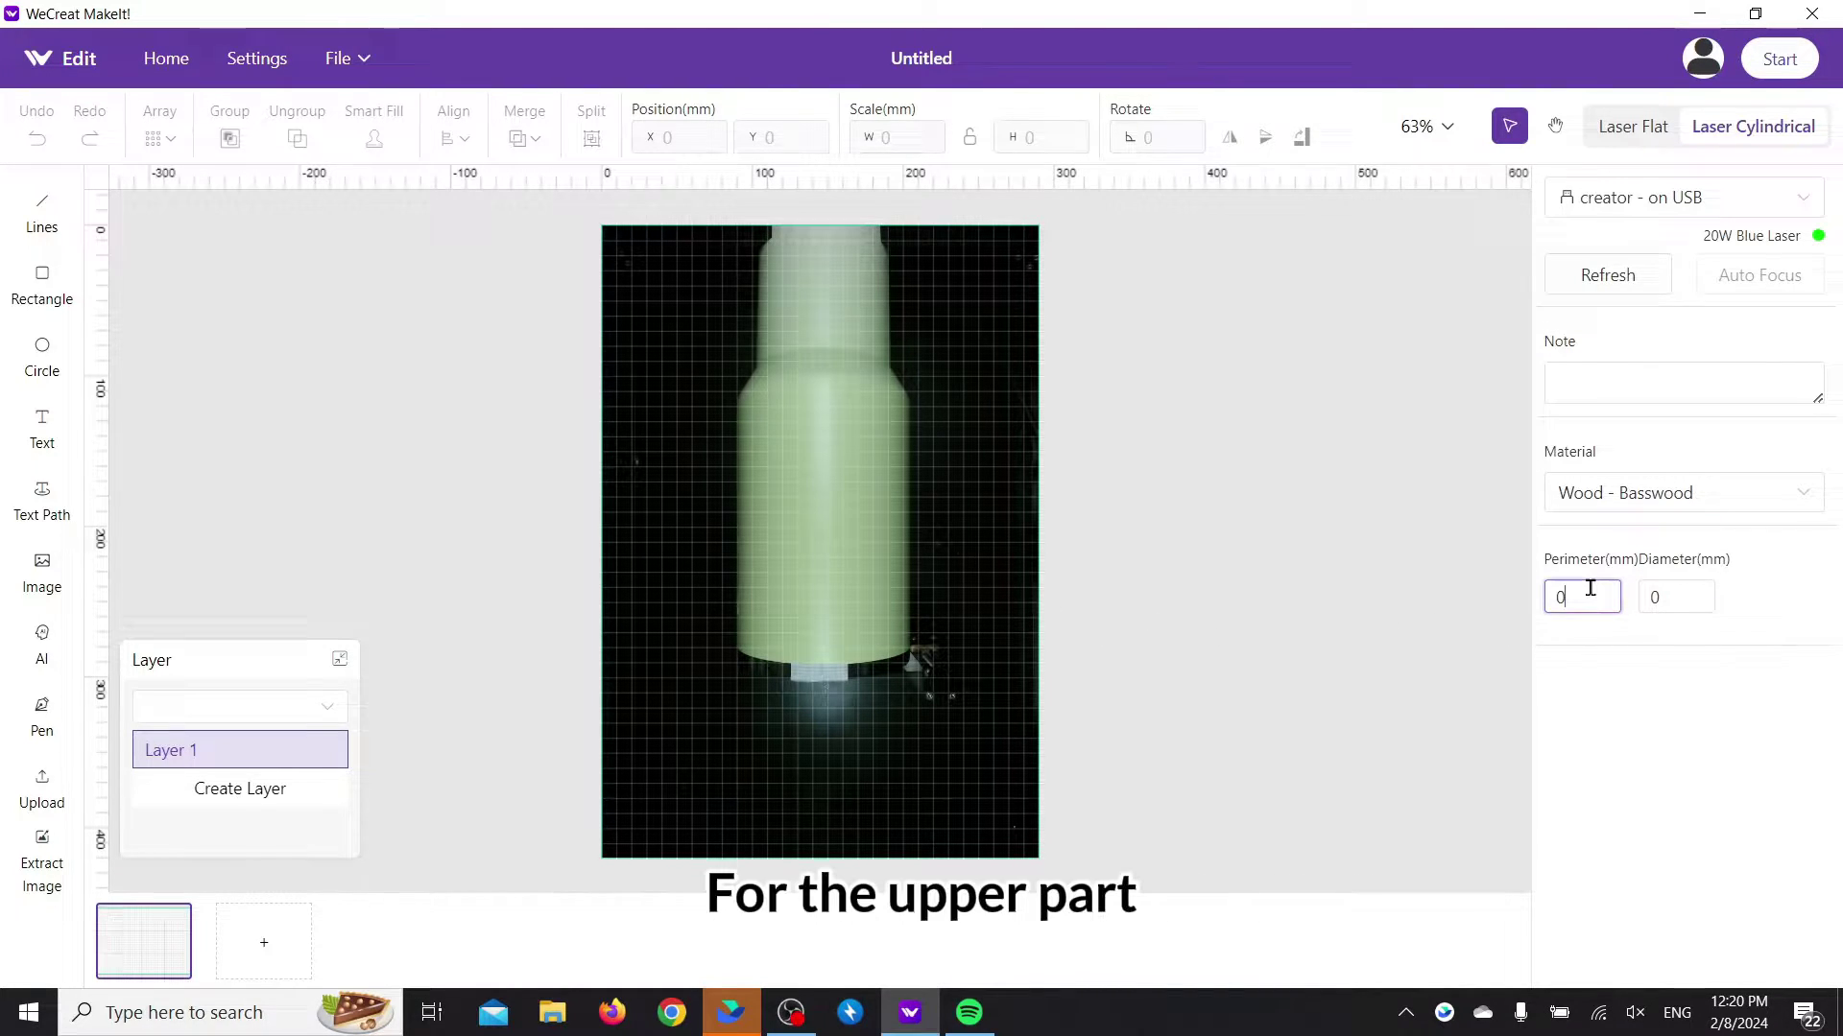
pyautogui.write('314')
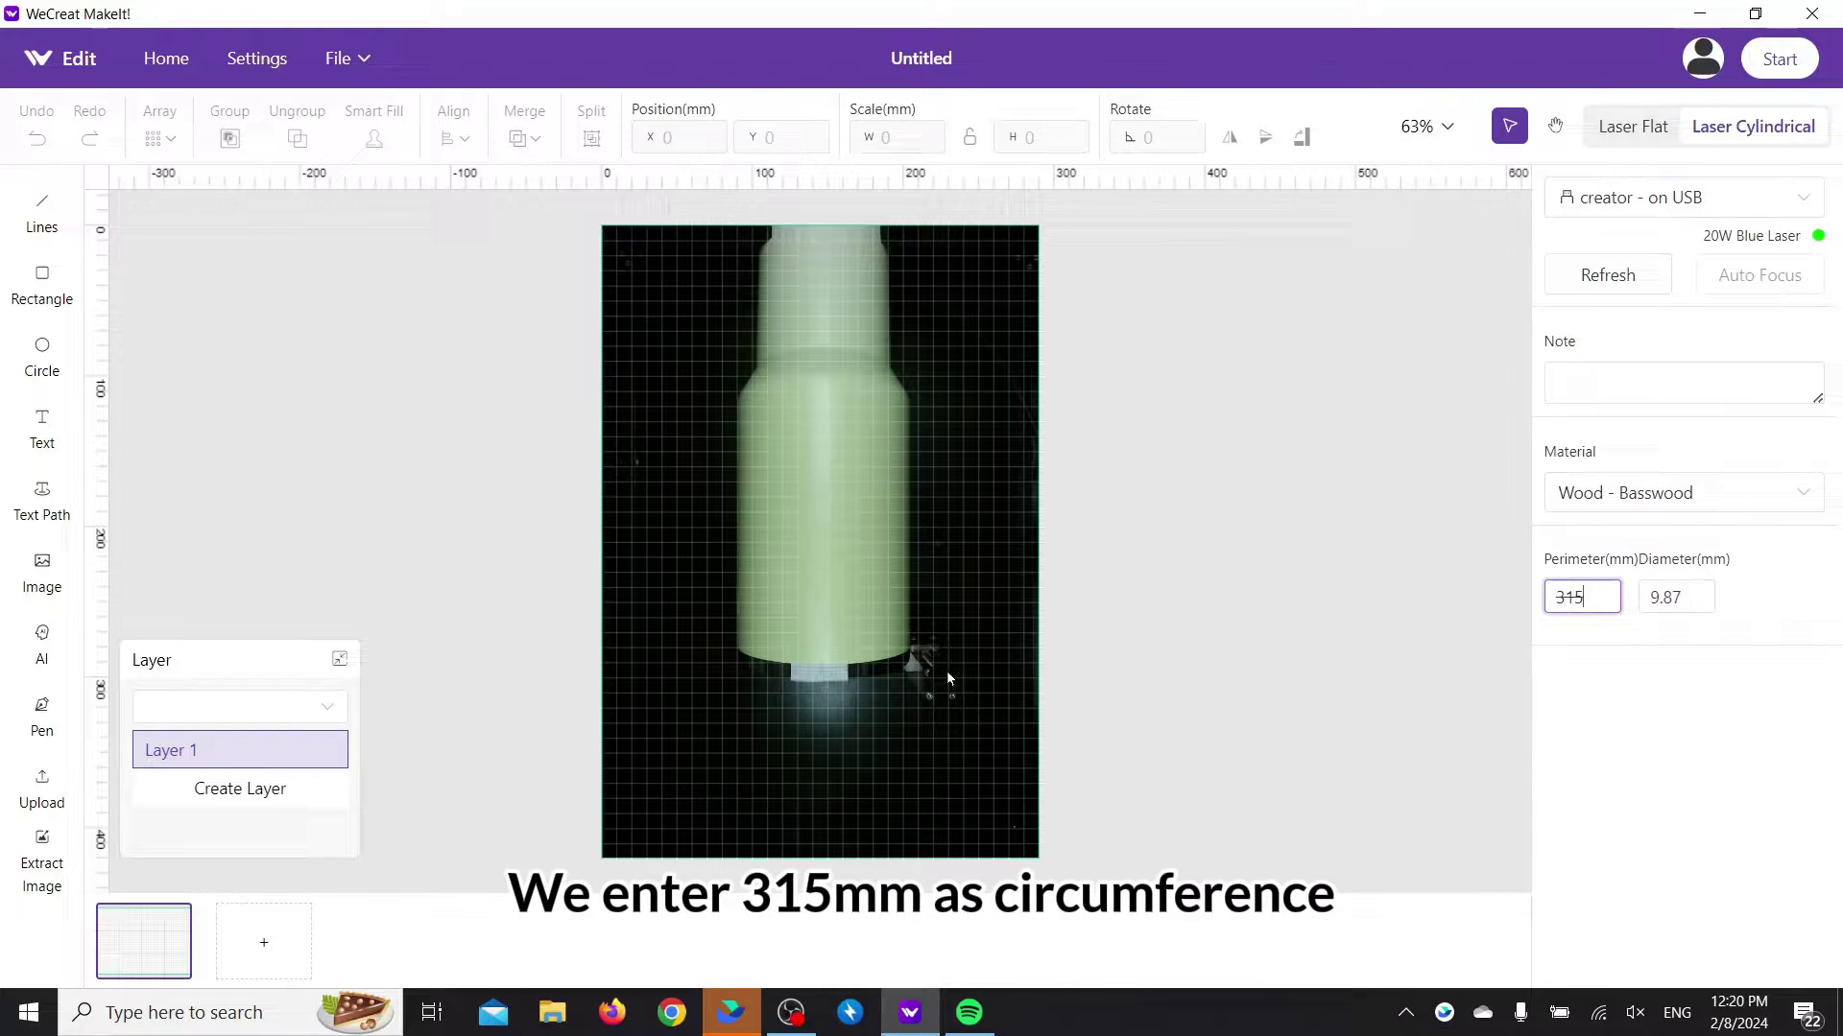
pyautogui.click(968, 653)
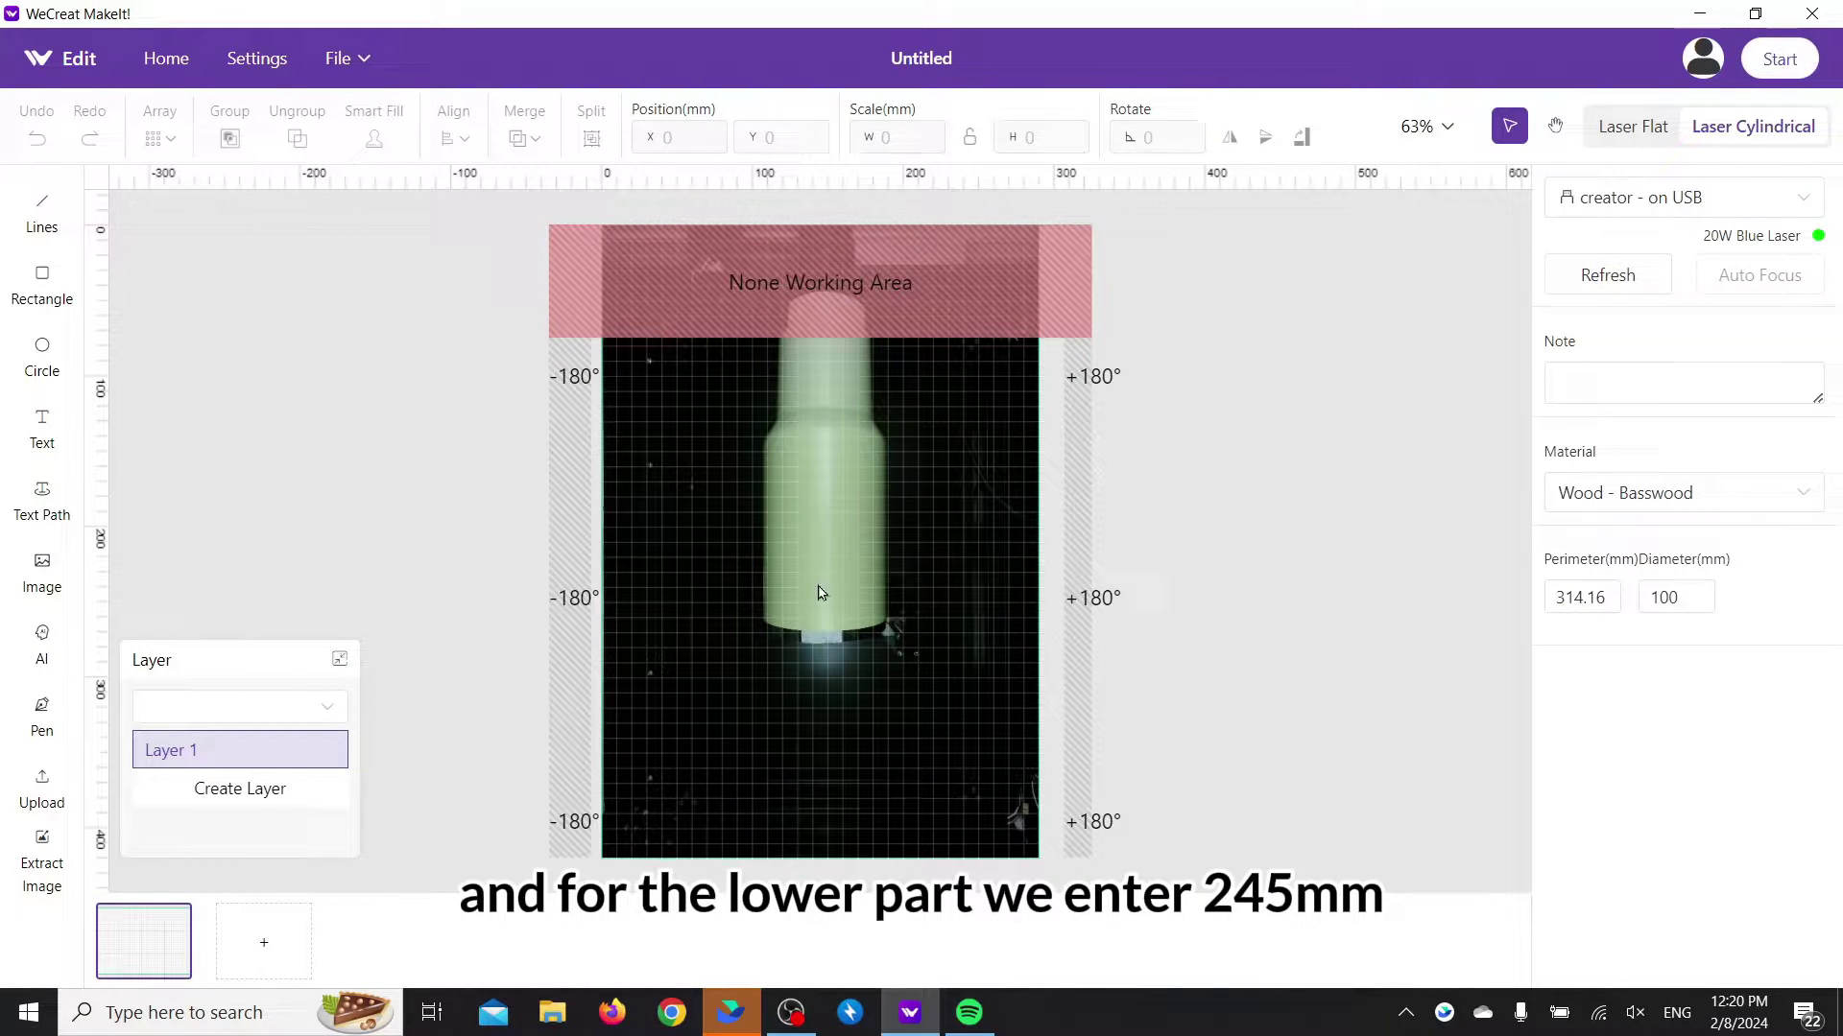
# Step: Import the UP and DOWN dog designs, rotating each 180° and moving it off the tumbler
pyautogui.click(41, 789)
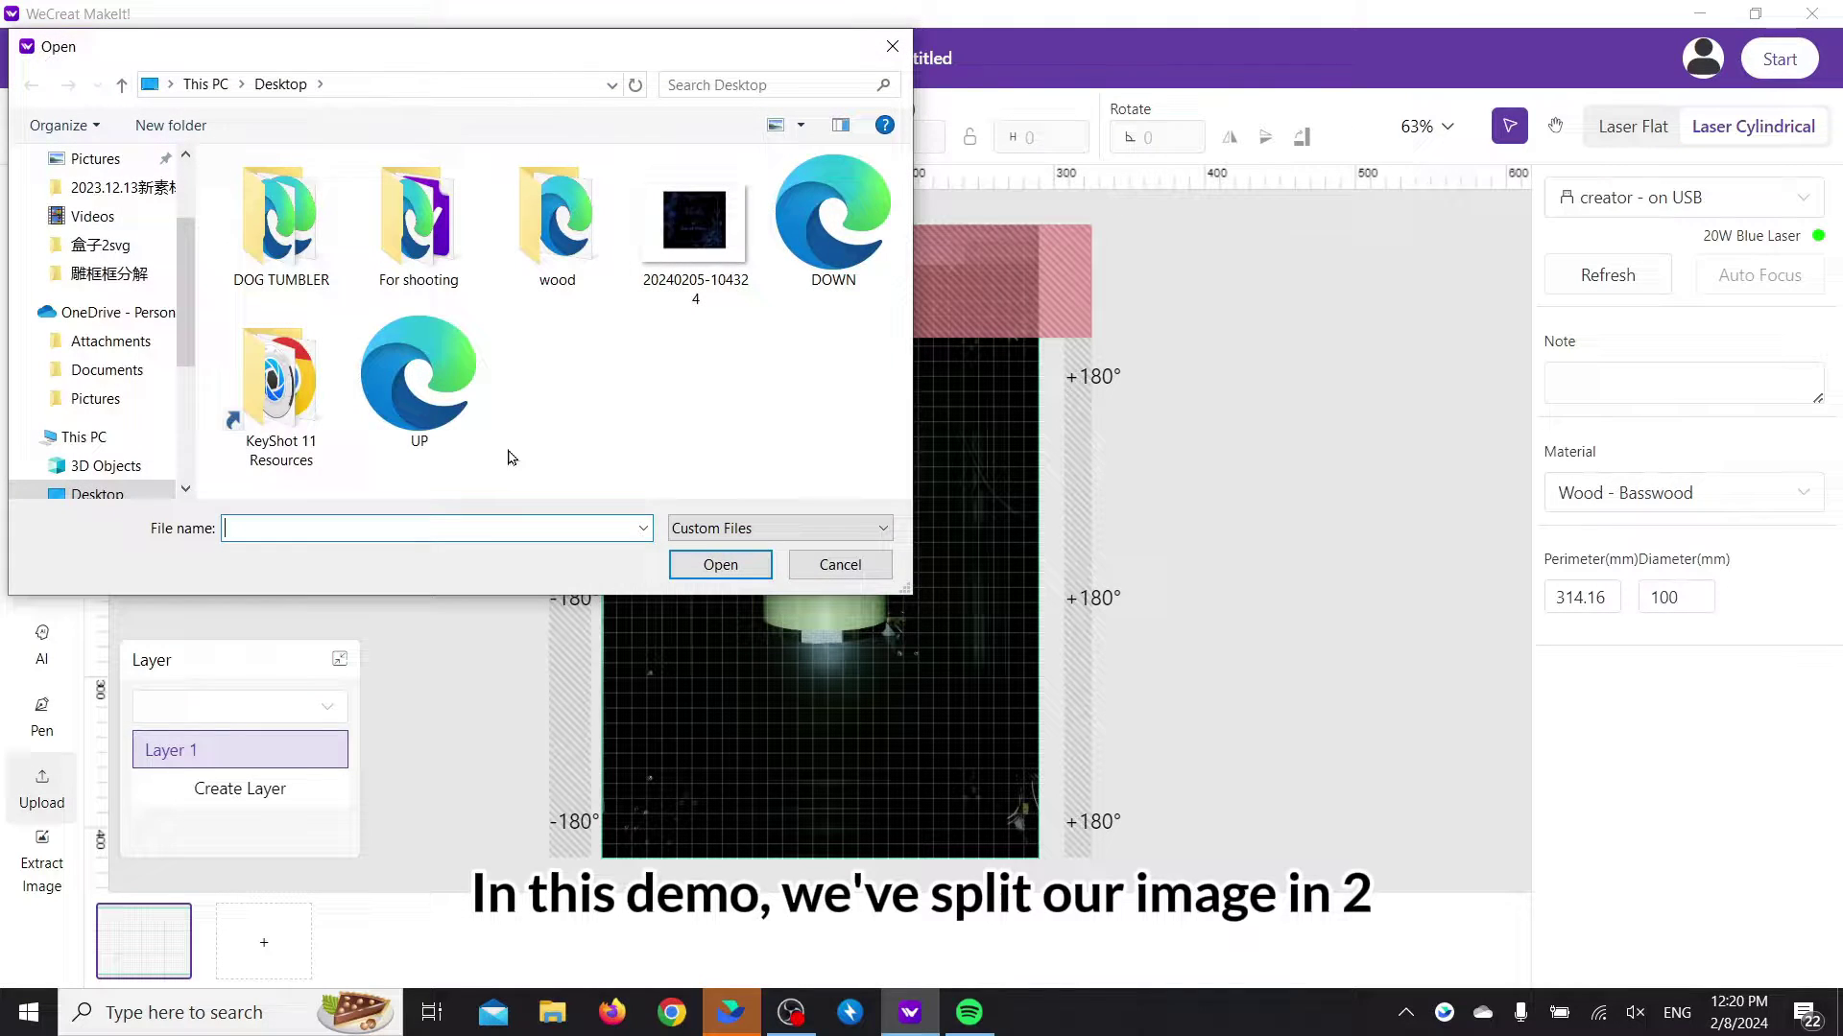
pyautogui.click(419, 384)
pyautogui.click(715, 568)
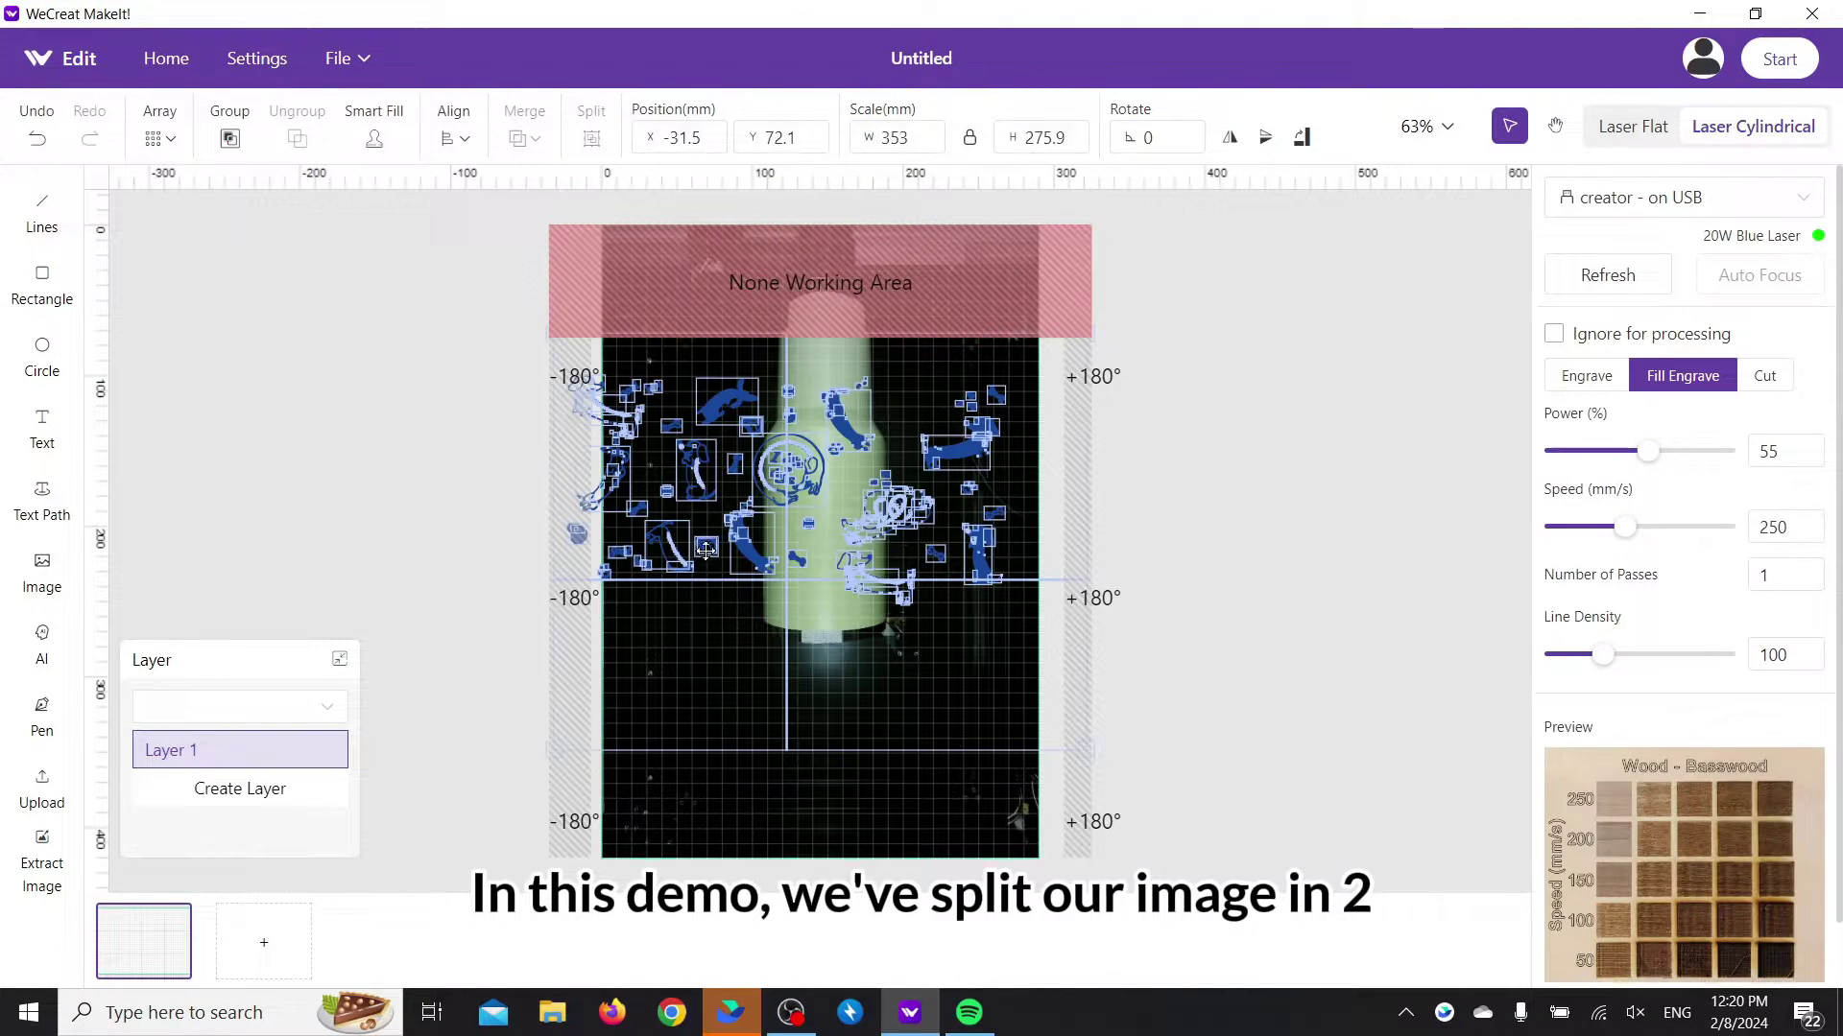
pyautogui.click(1303, 139)
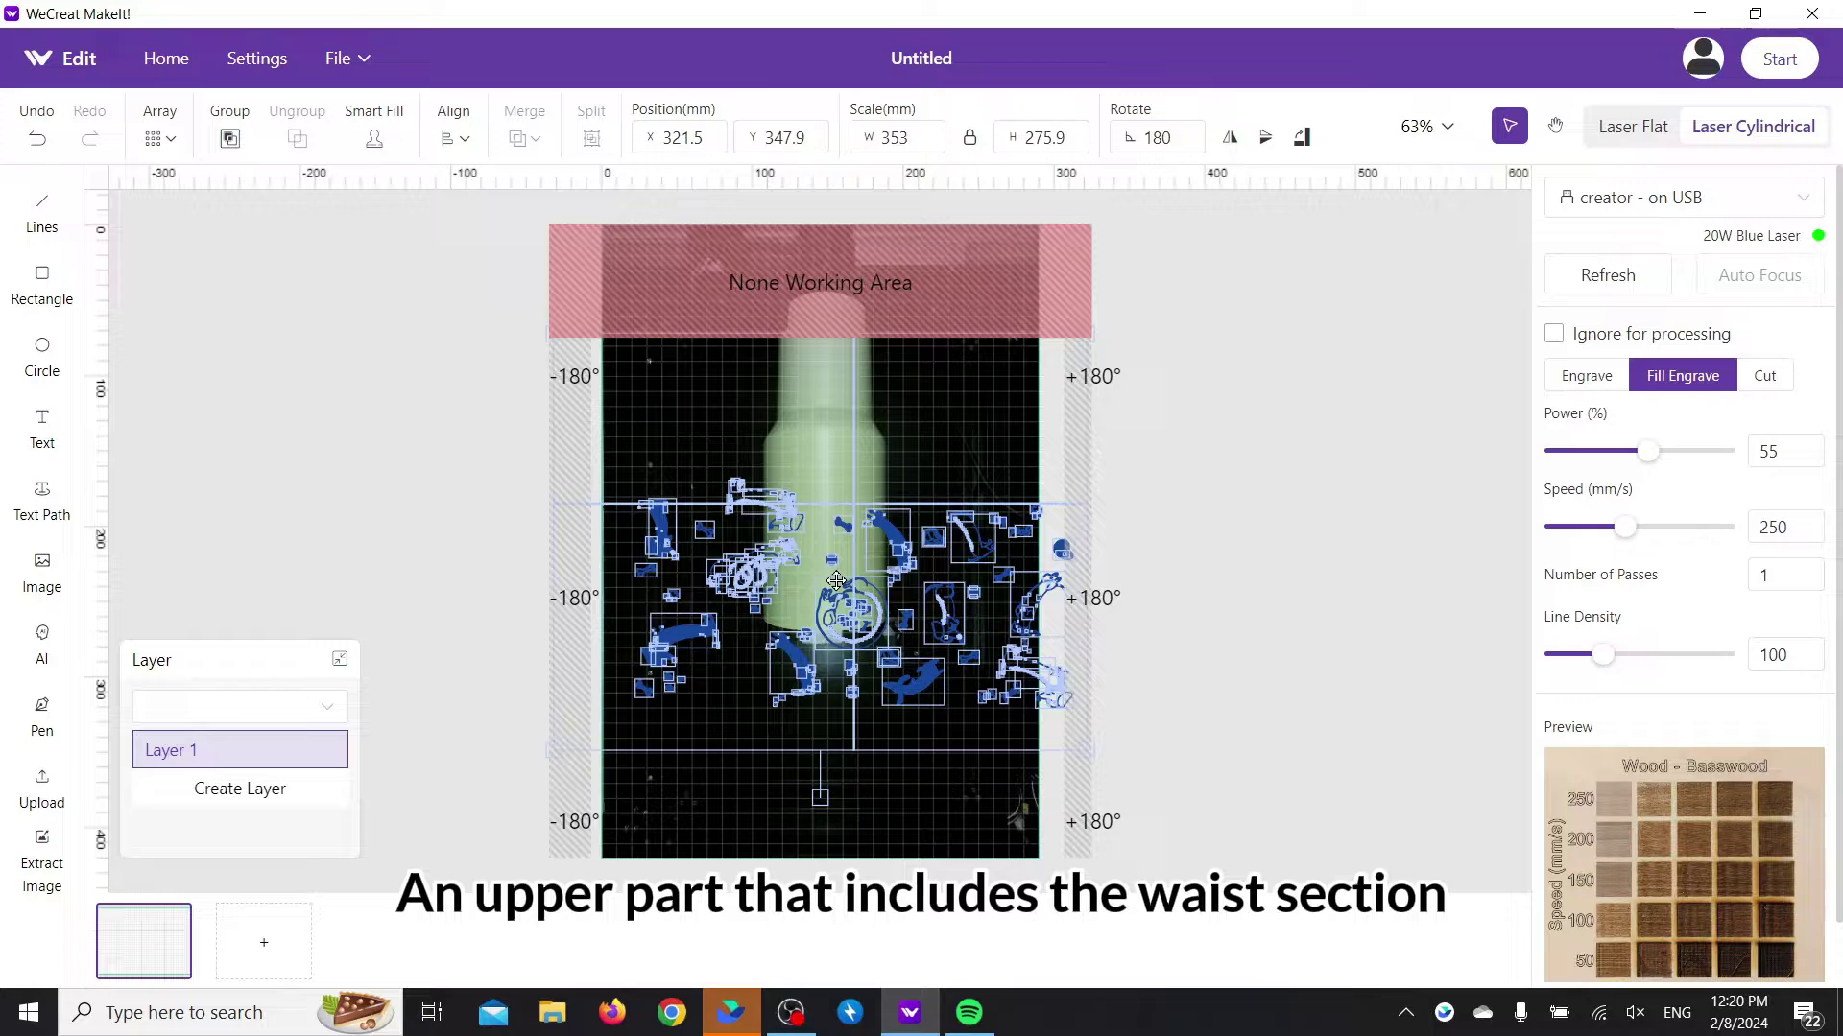
pyautogui.moveTo(835, 580); pyautogui.dragTo(1238, 581)
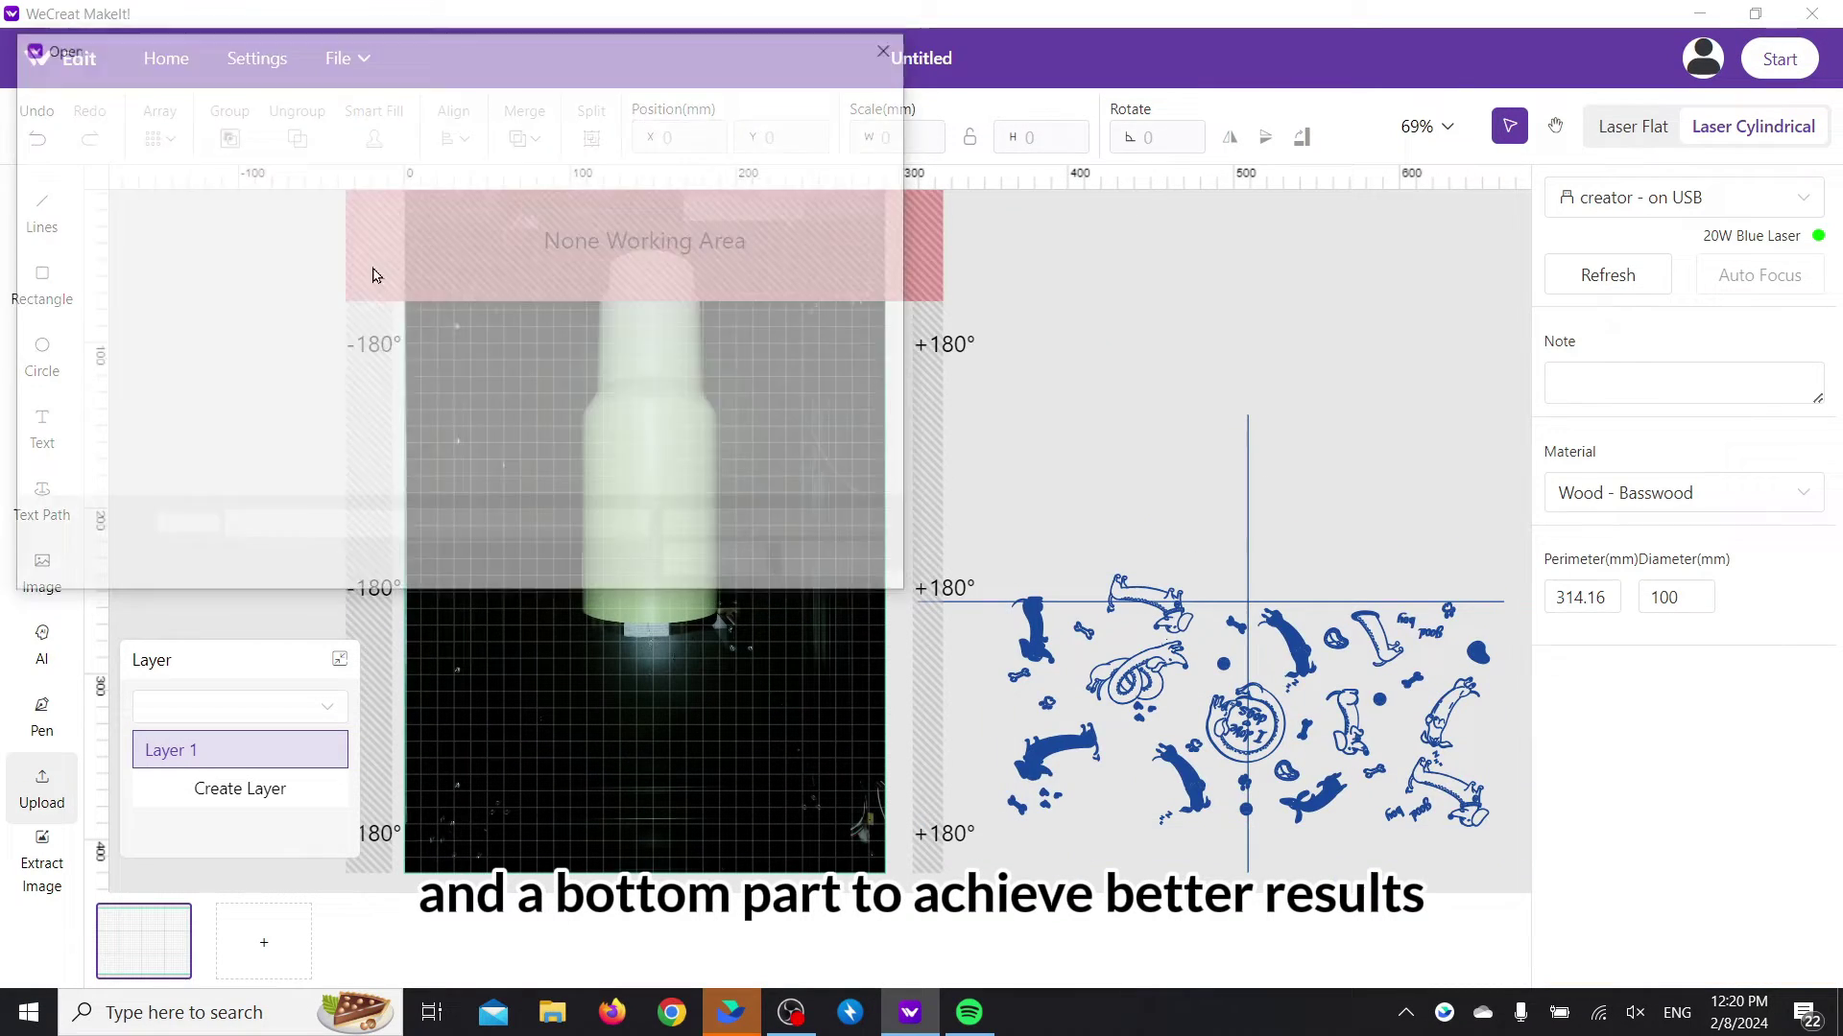
pyautogui.doubleClick(833, 222)
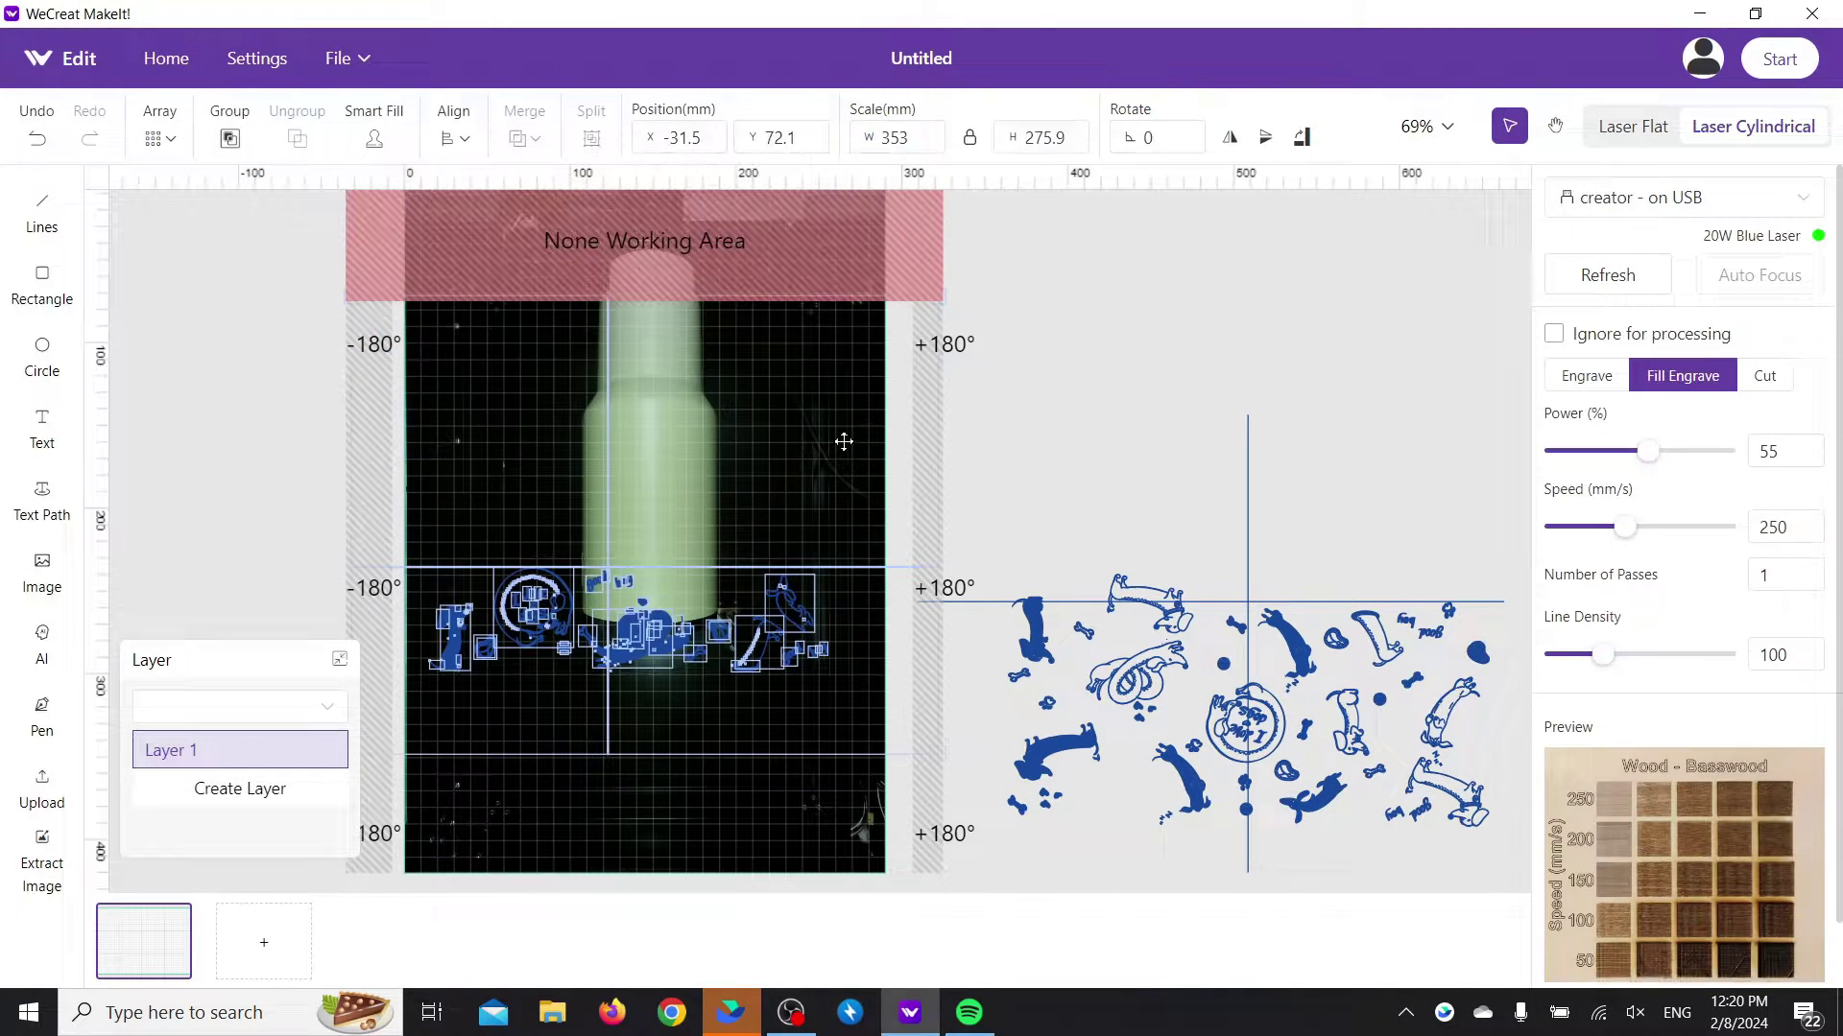
pyautogui.click(1303, 139)
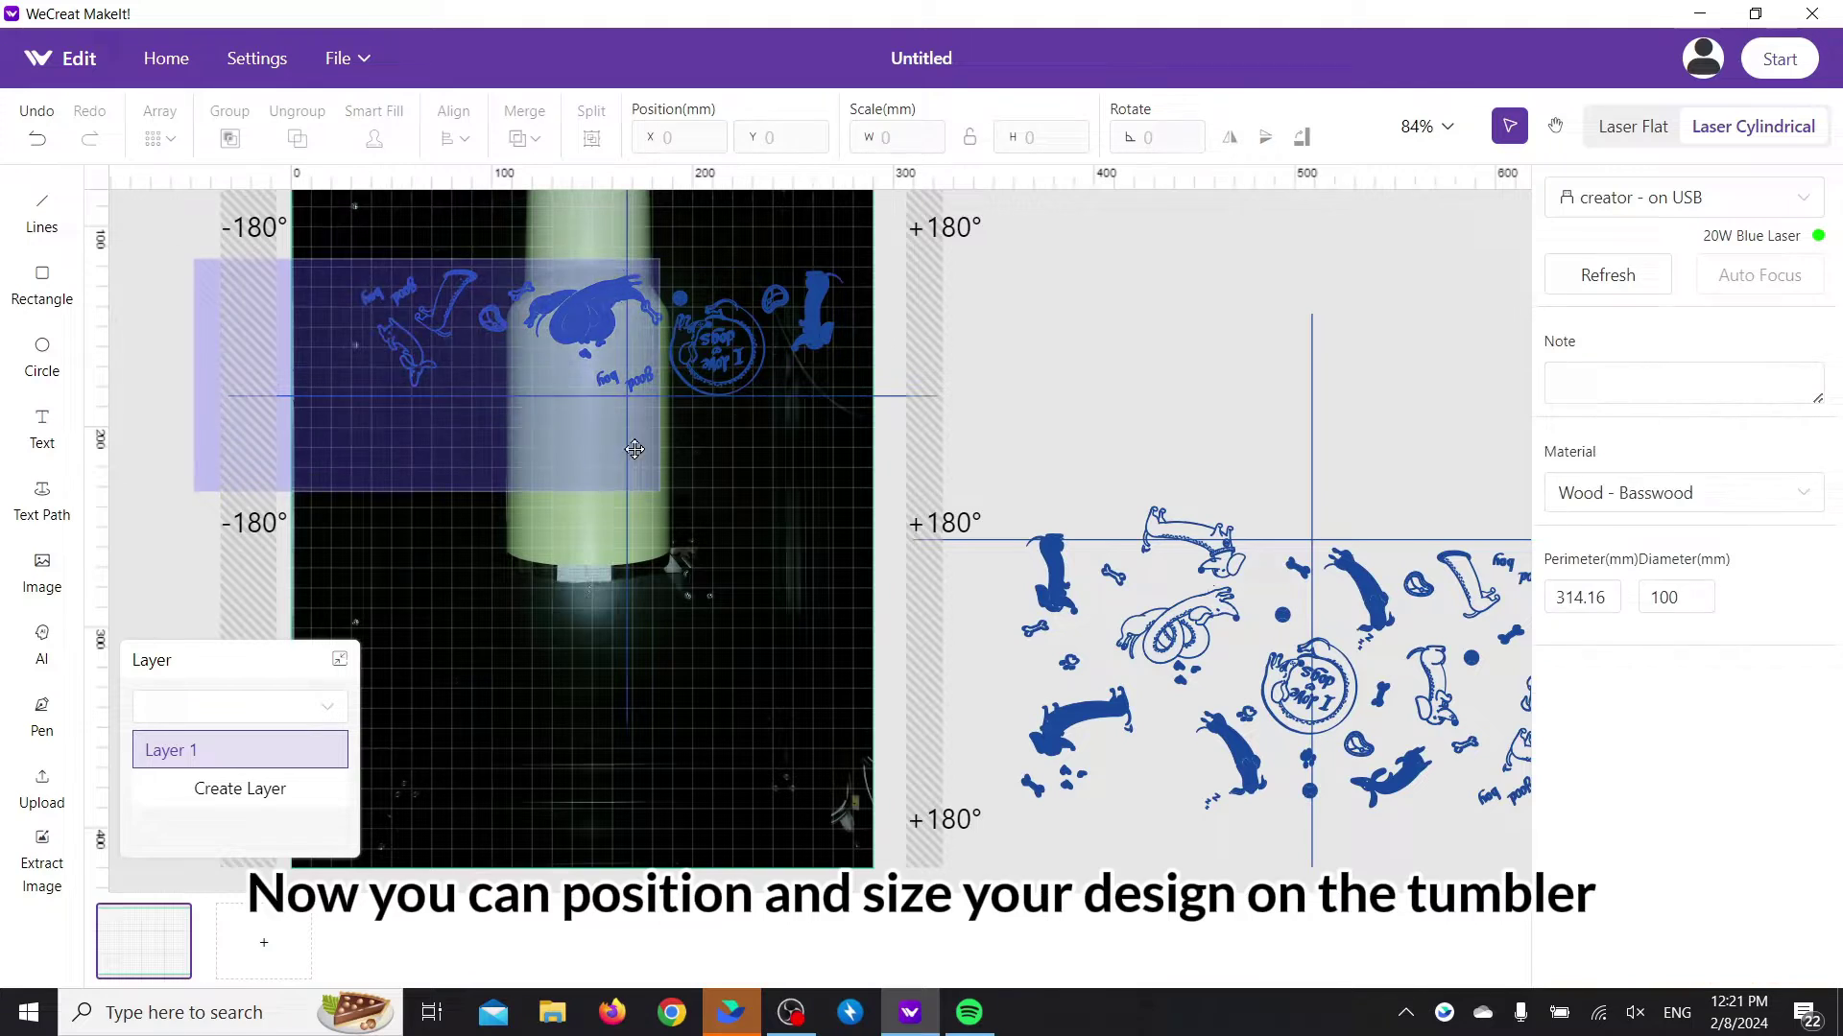
pyautogui.moveTo(589, 405); pyautogui.dragTo(1269, 550)
# Step: Place the dog design over the tumbler image, aligned on its centre axis lines
pyautogui.scroll(2, 1254, 567)
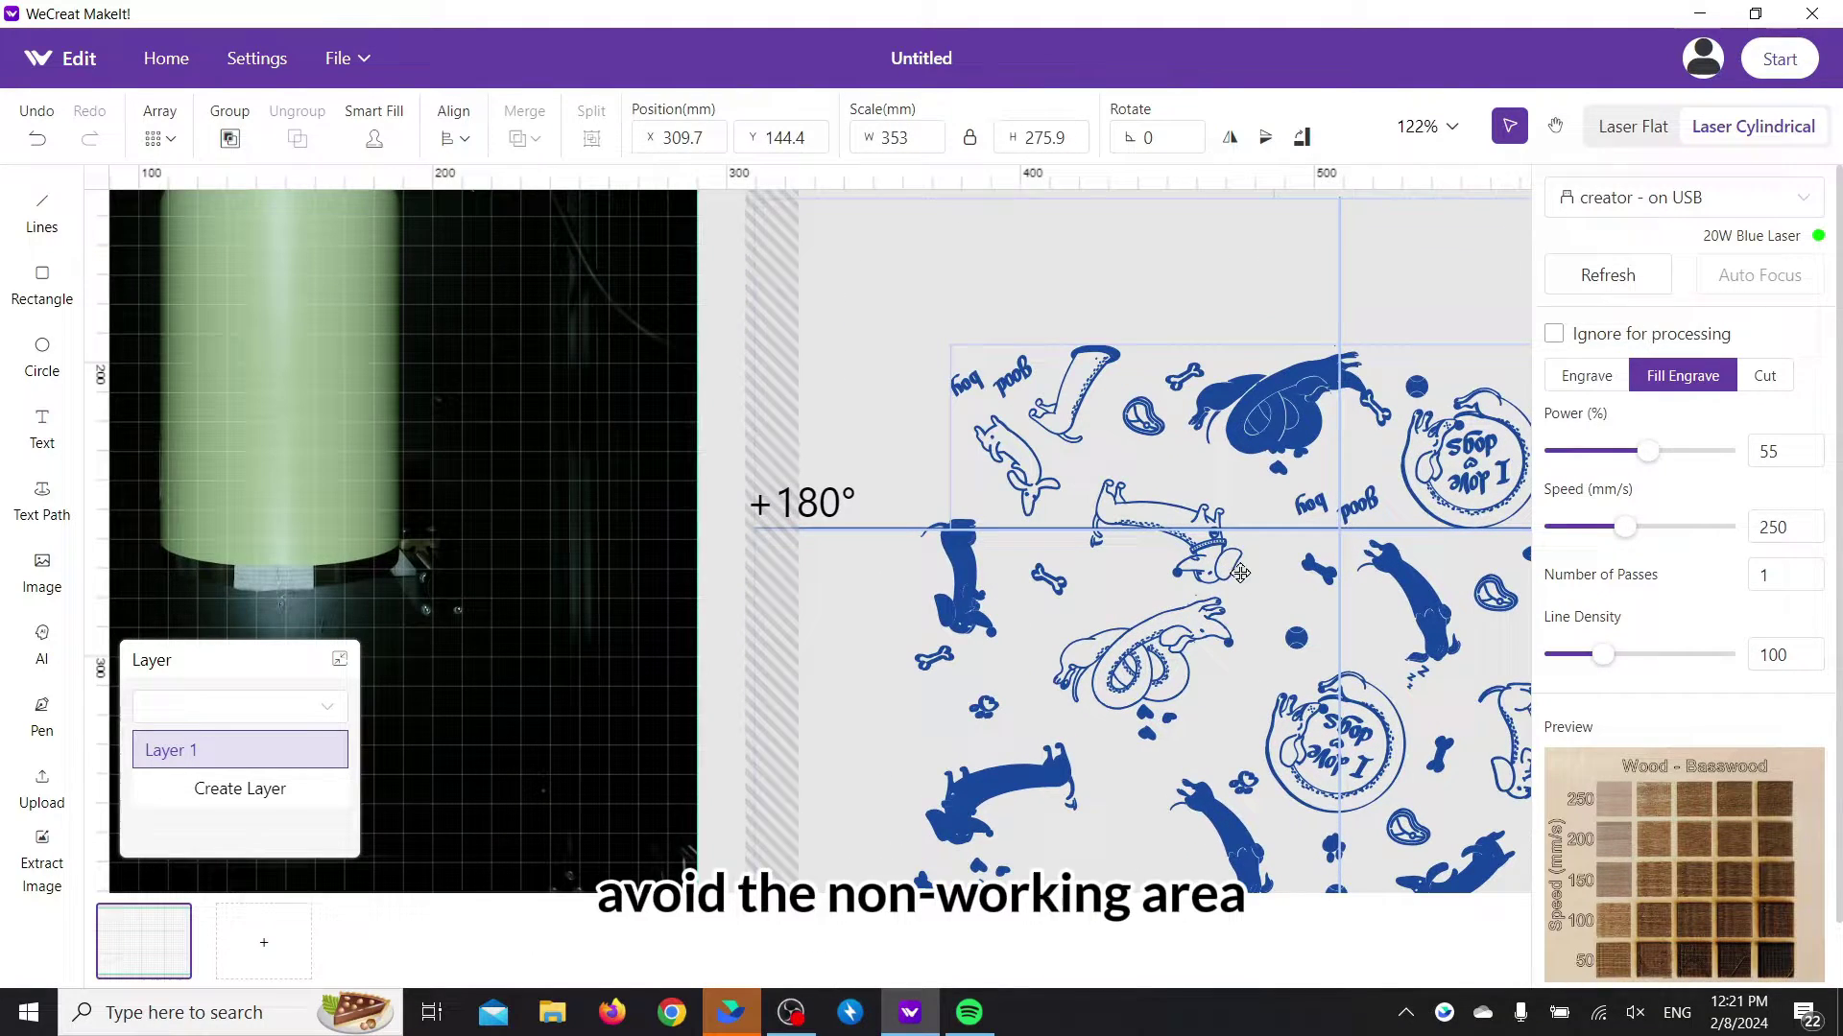
pyautogui.scroll(-3, 1263, 639)
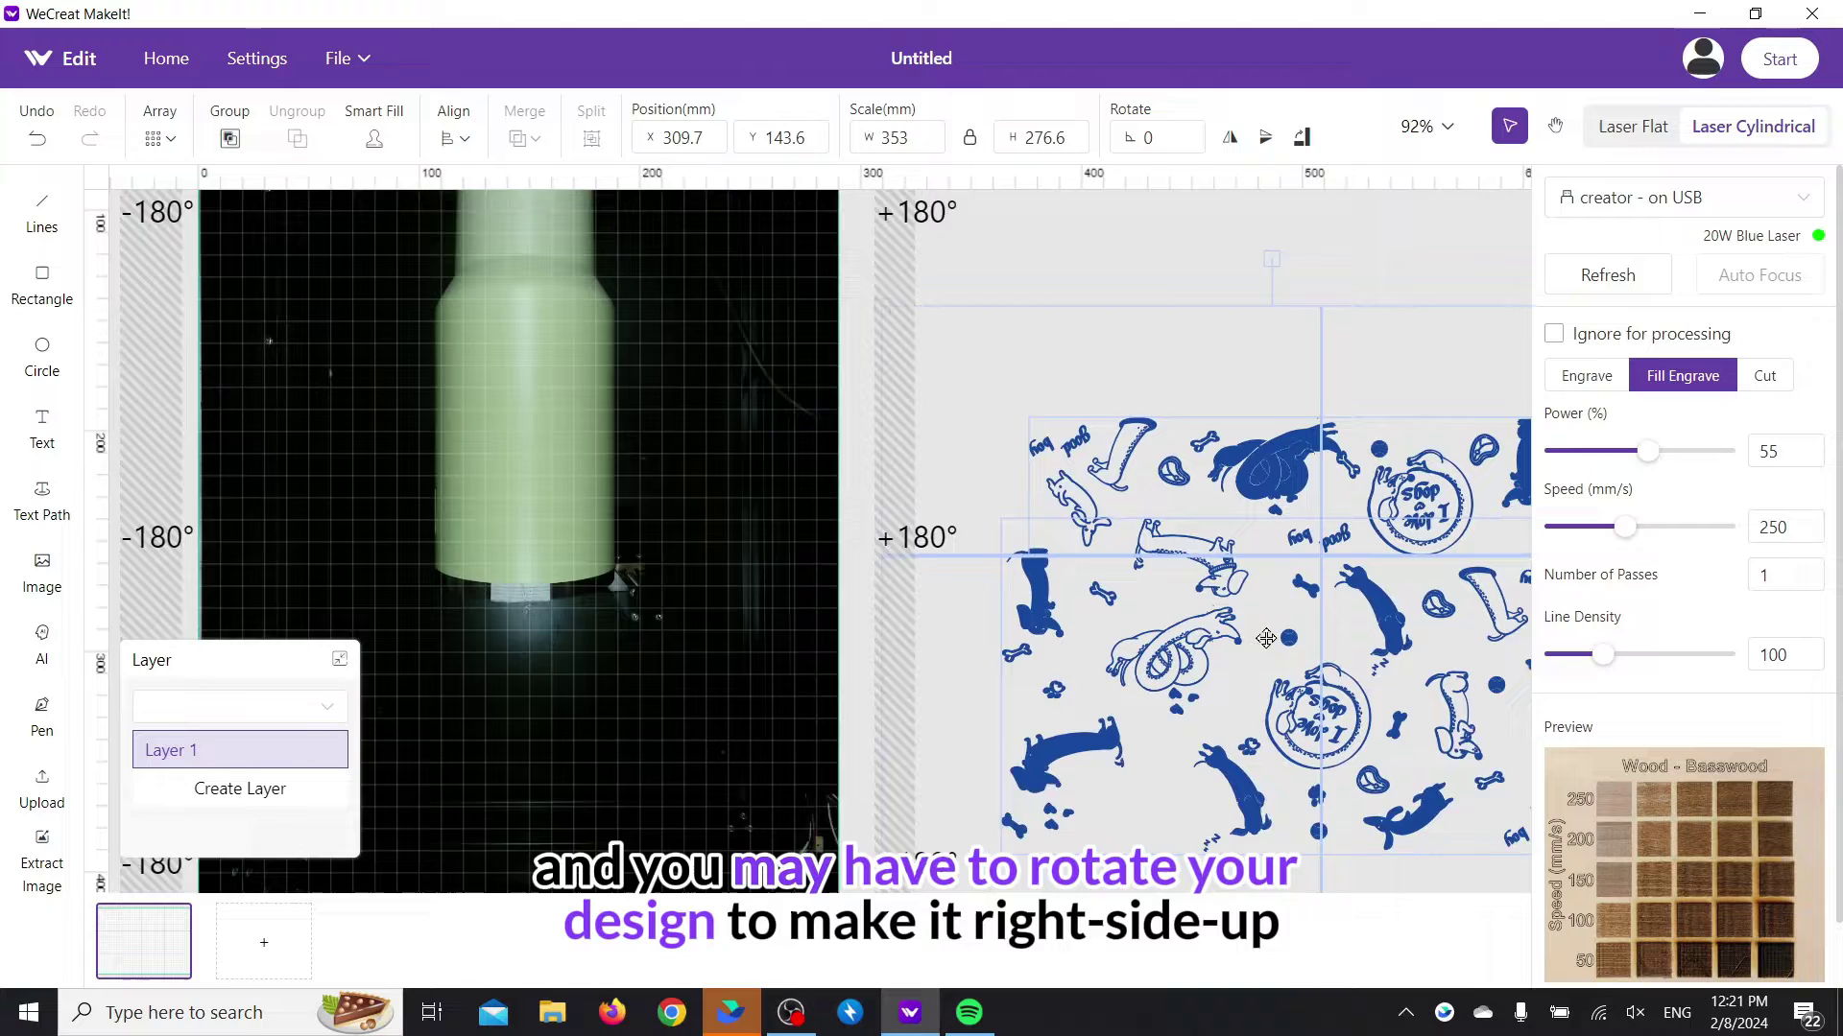
pyautogui.moveTo(1268, 648); pyautogui.dragTo(647, 448)
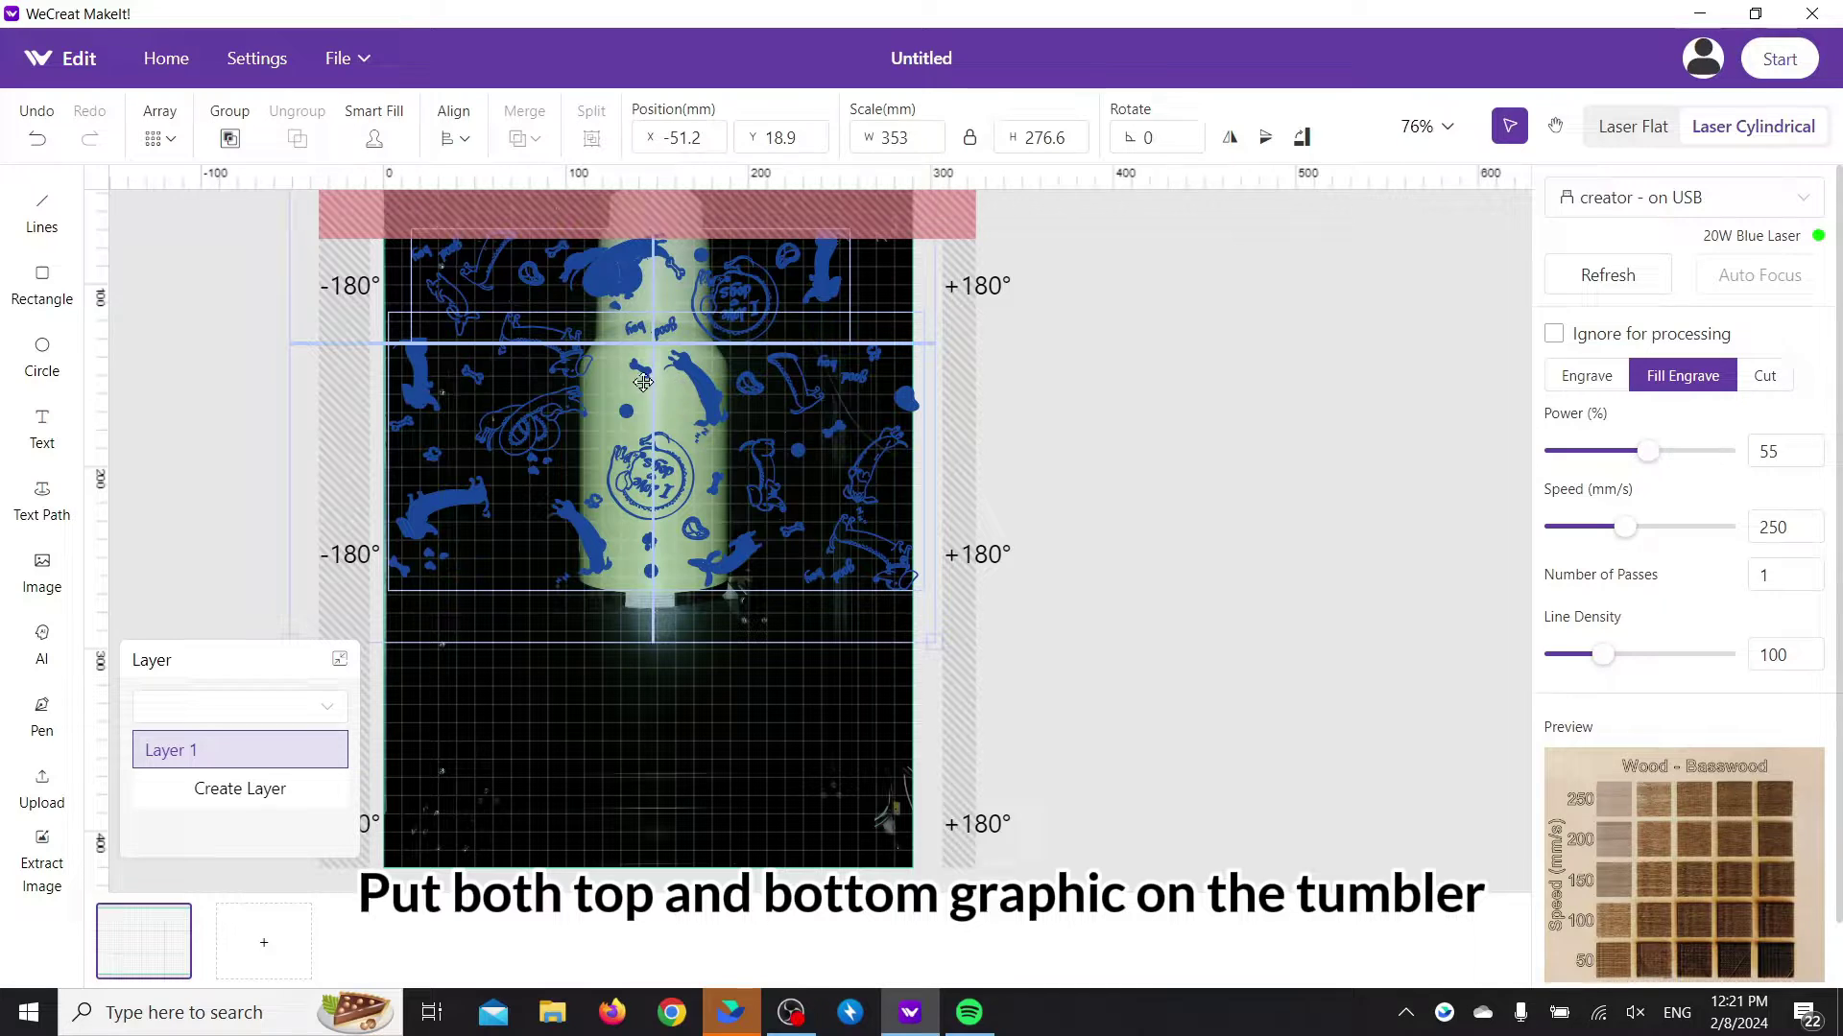
pyautogui.scroll(3, 672, 413)
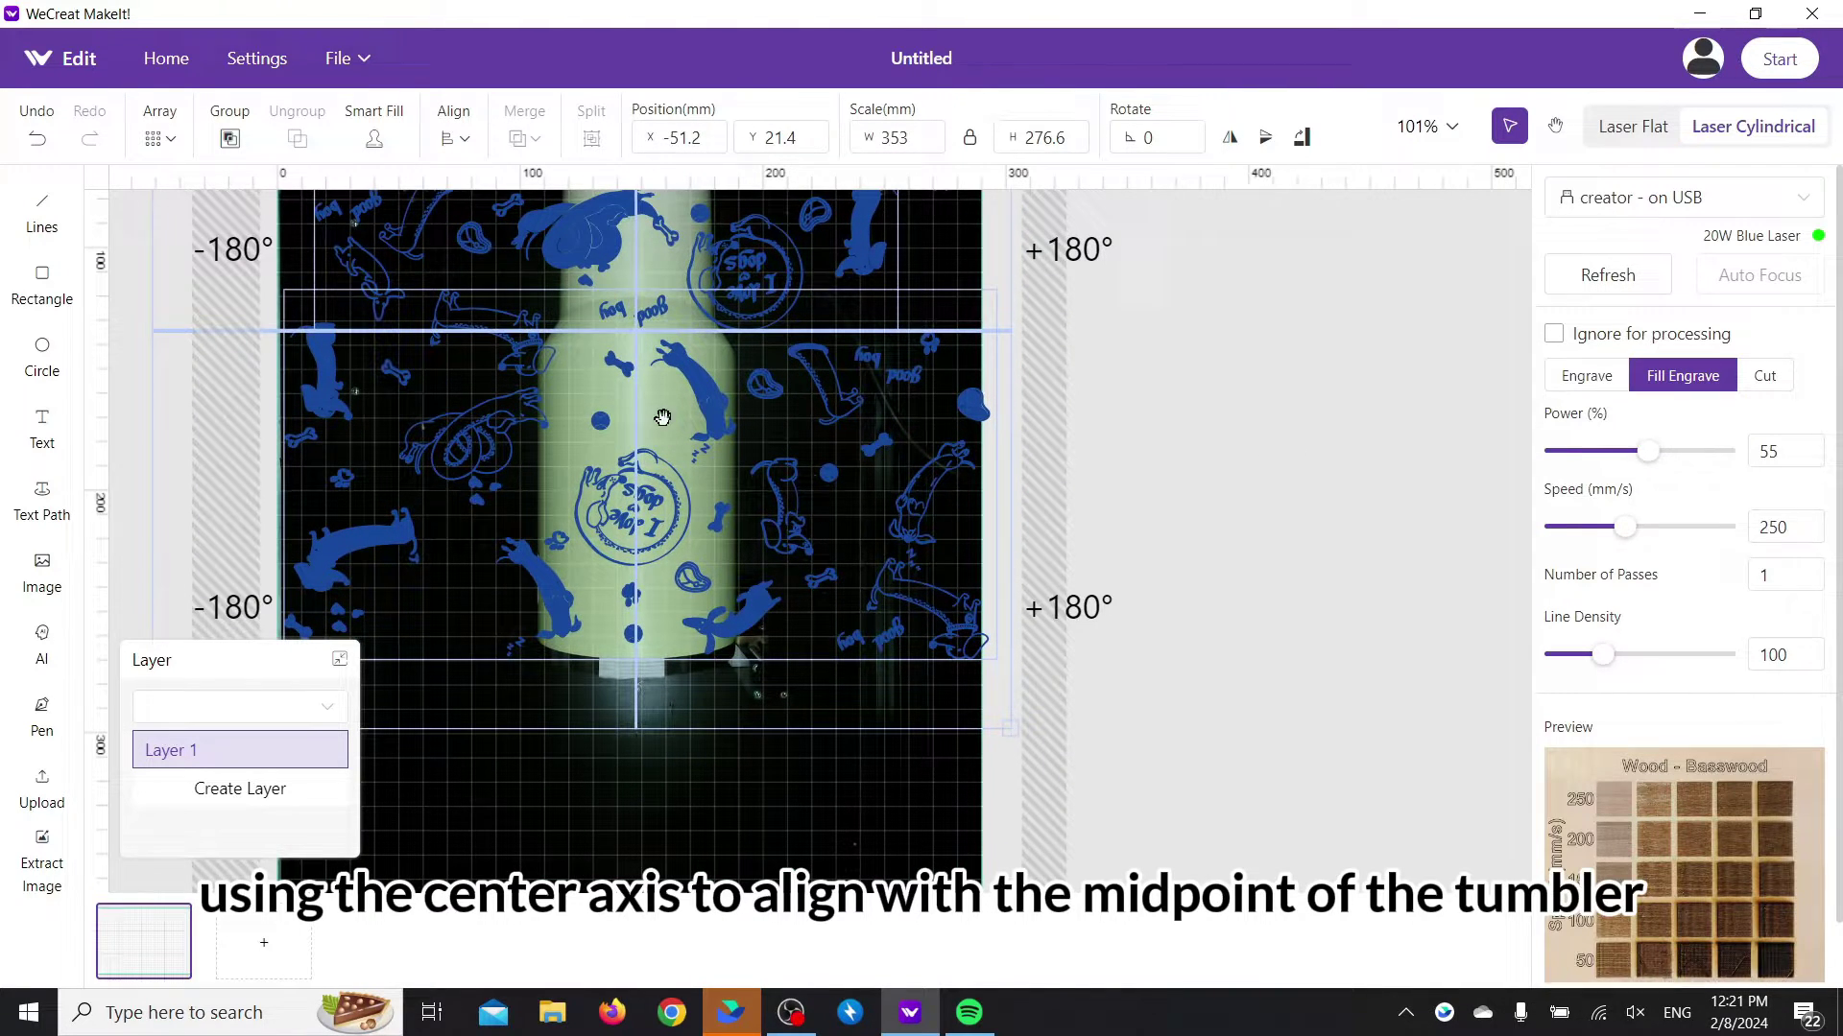
pyautogui.moveTo(663, 418); pyautogui.dragTo(682, 500)
pyautogui.click(686, 494)
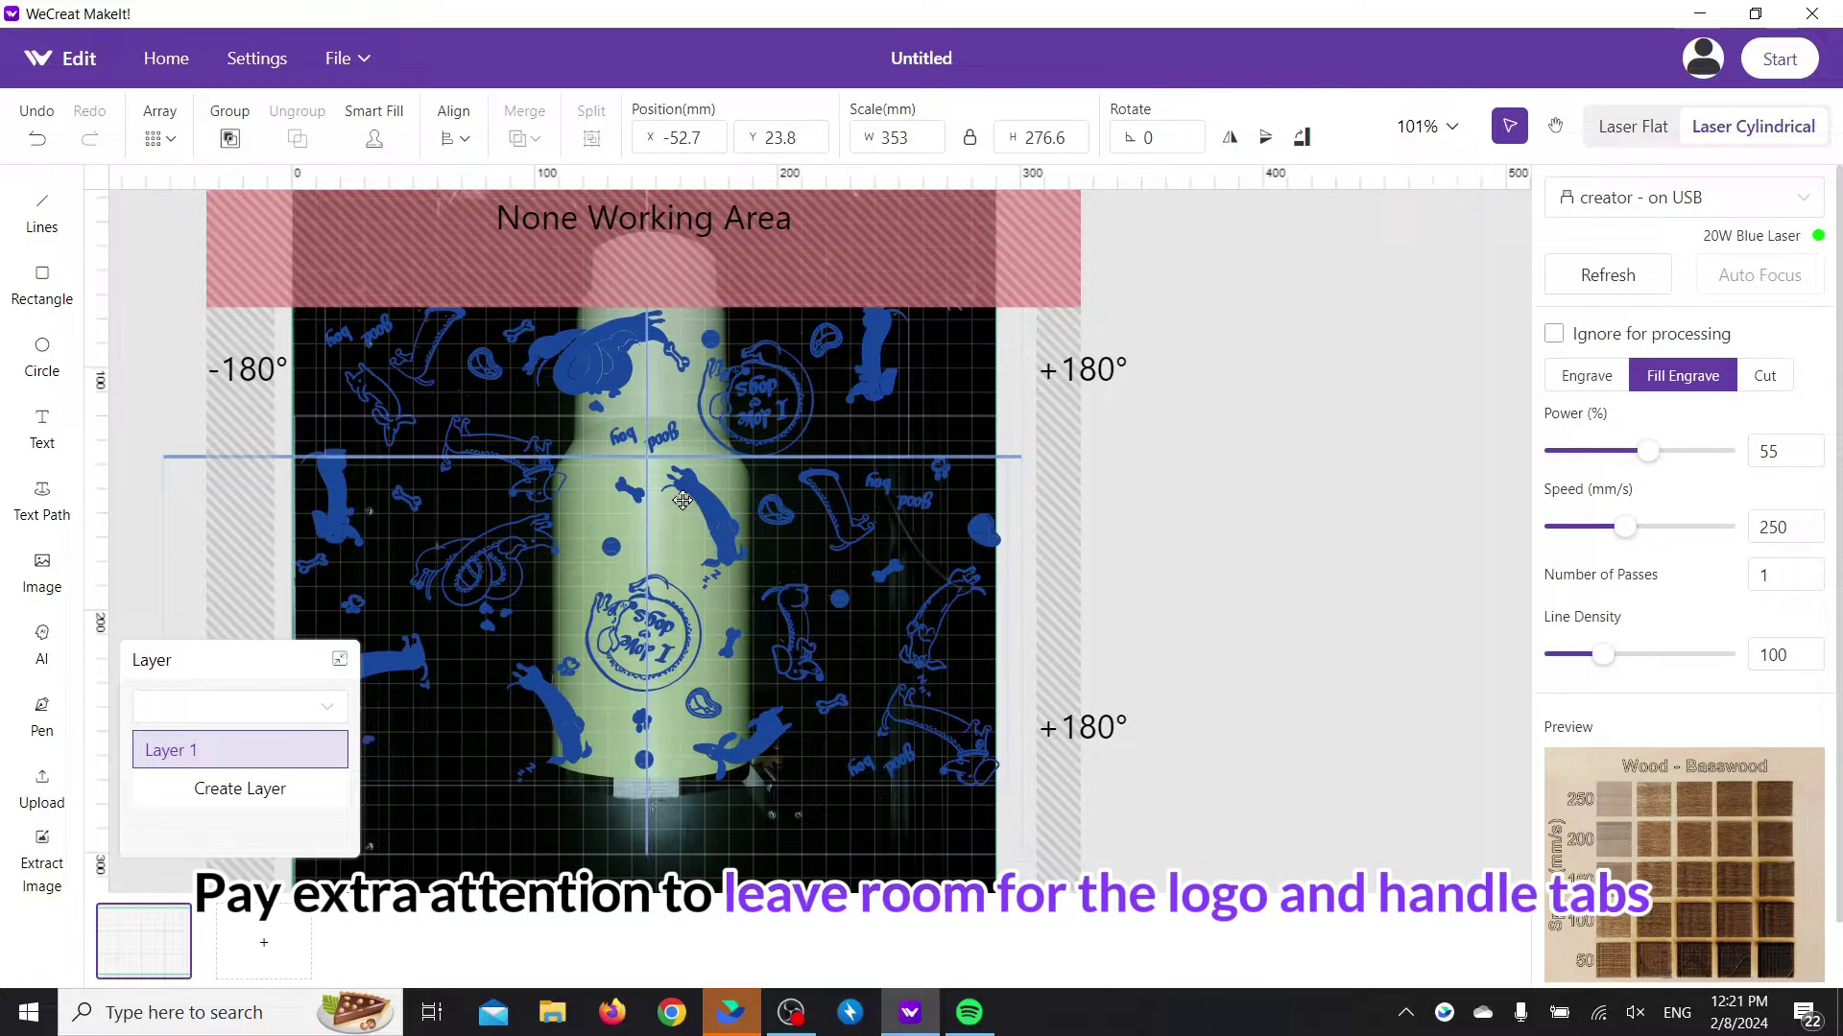
pyautogui.click(1235, 707)
pyautogui.moveTo(1135, 493); pyautogui.dragTo(999, 431)
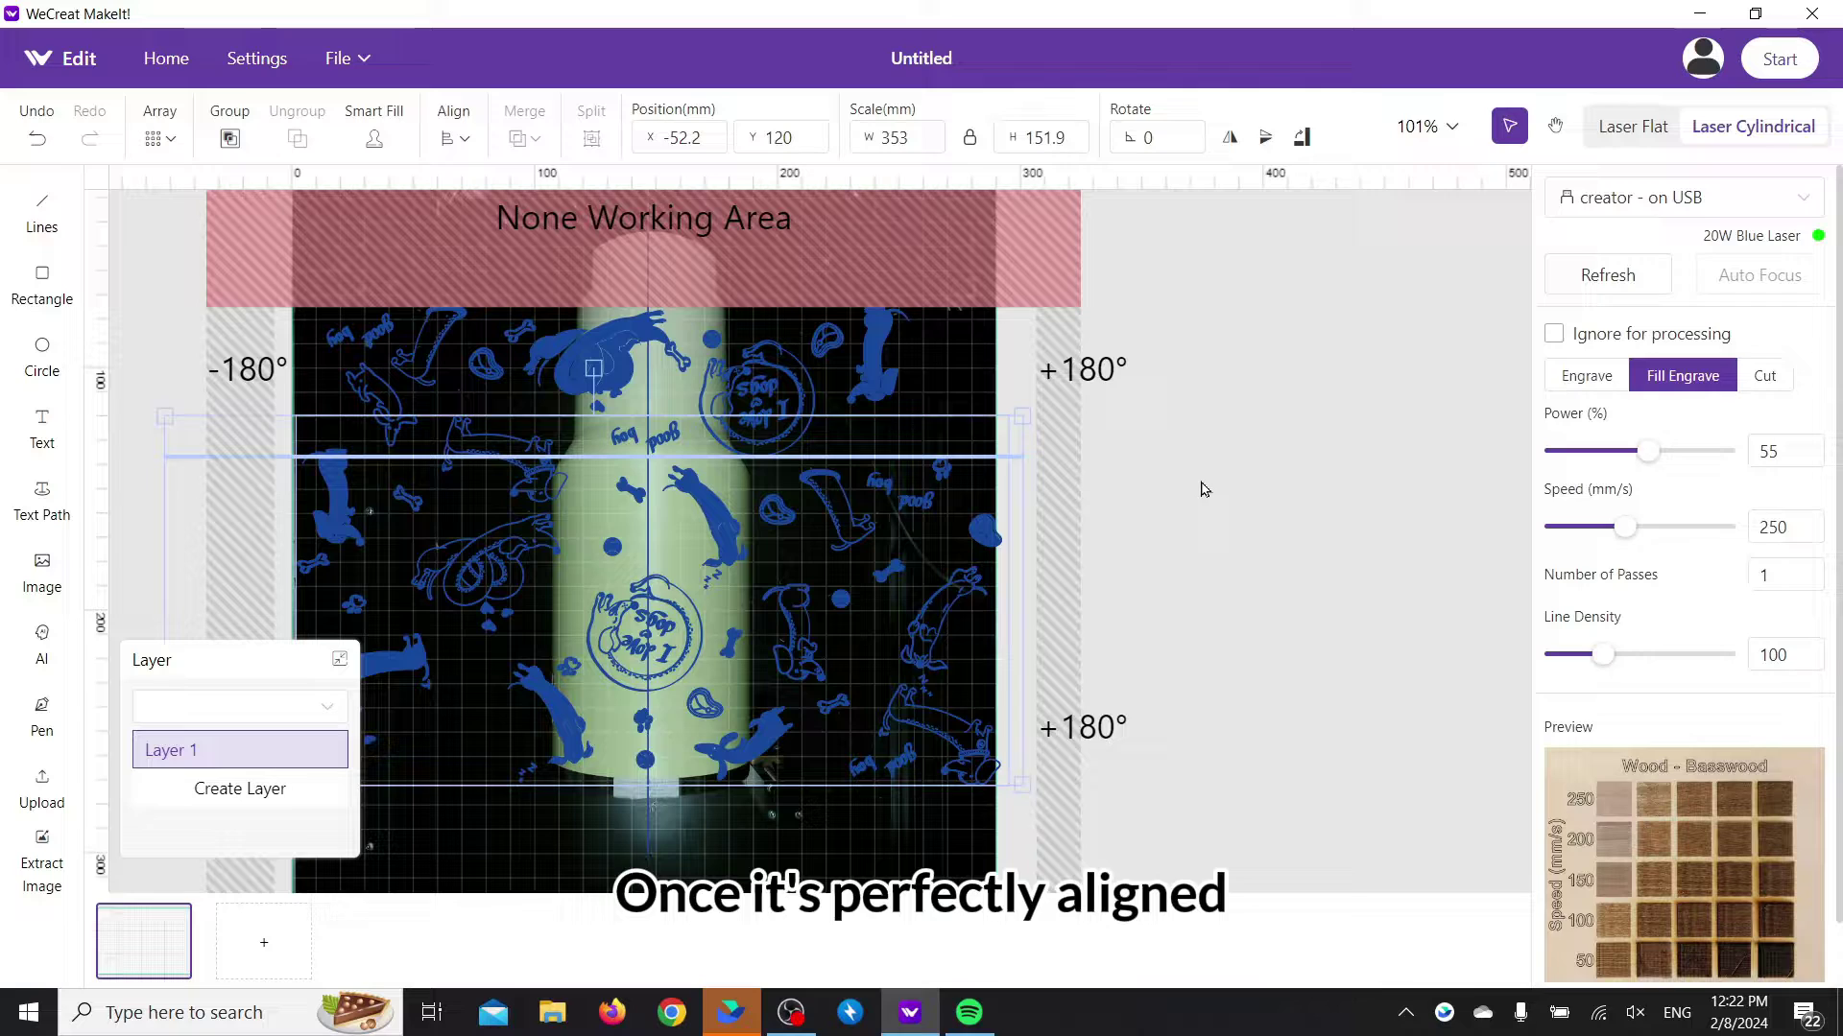
# Step: Delete the horizontal and vertical alignment lines from the canvas
pyautogui.click(1283, 523)
pyautogui.click(1011, 455)
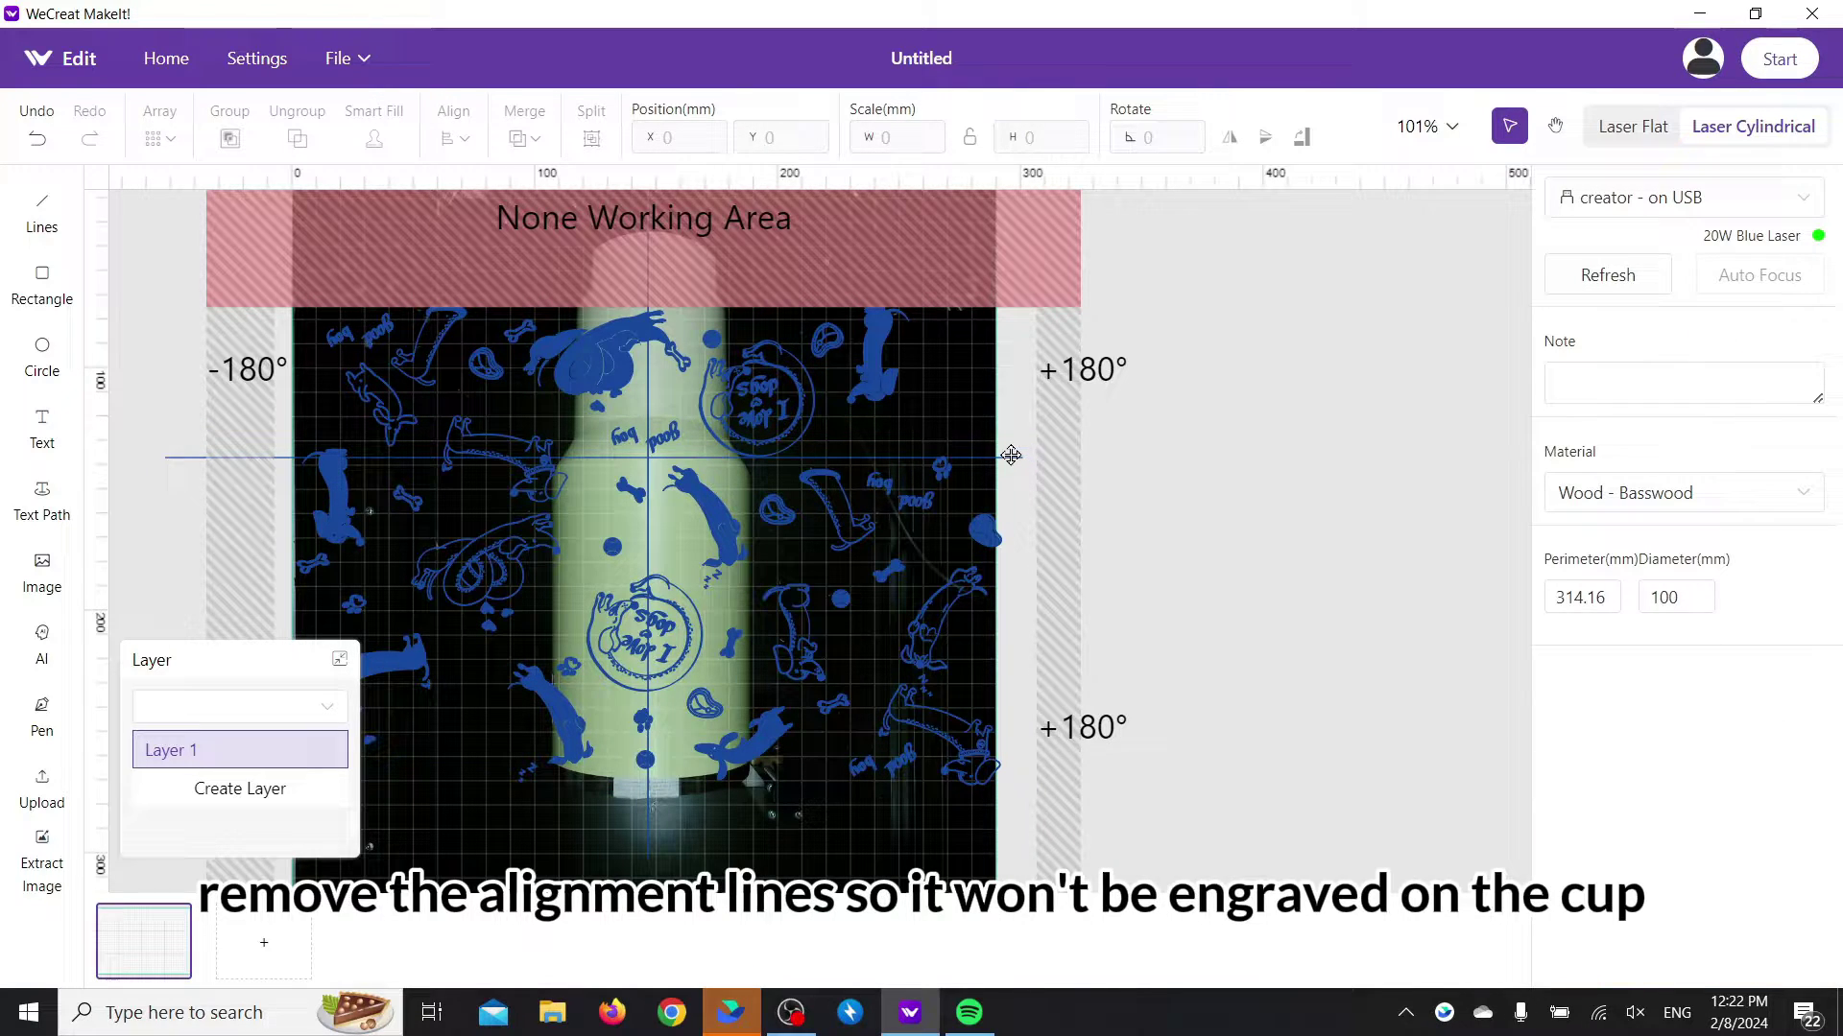
pyautogui.click(993, 466)
pyautogui.press('Delete')
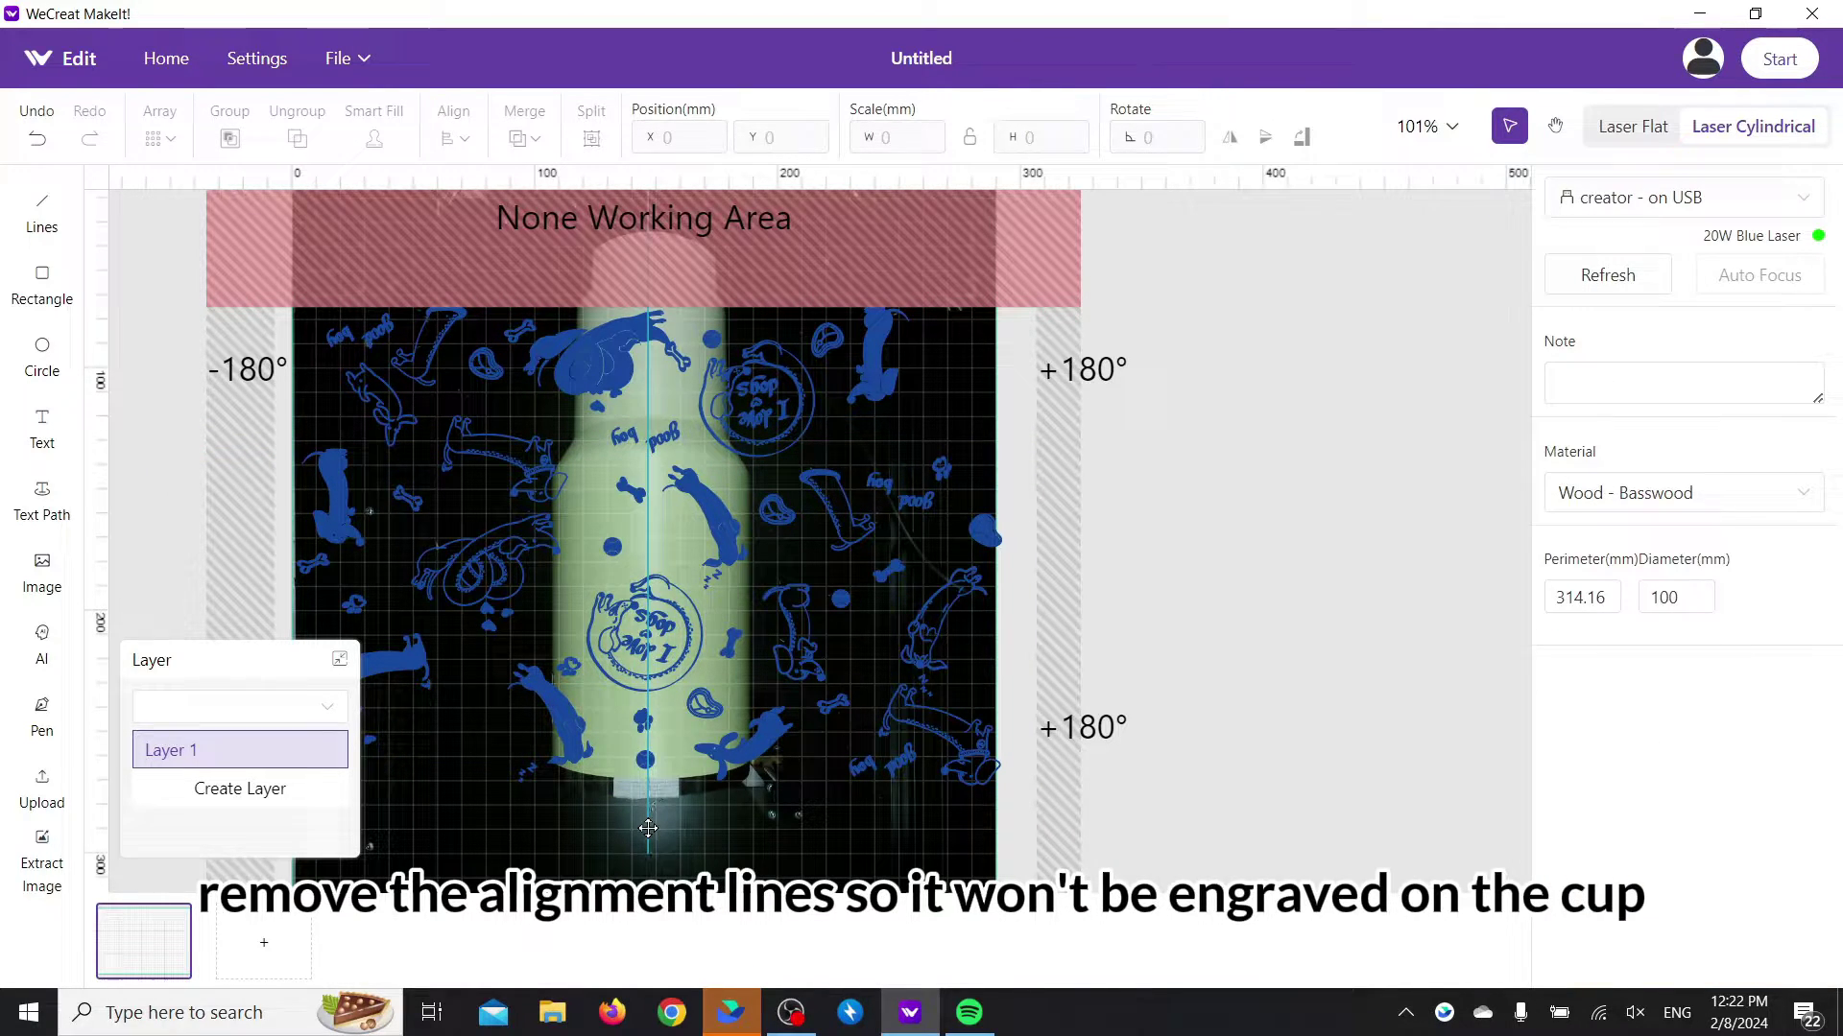
pyautogui.click(647, 827)
pyautogui.press('Delete')
# Step: Nudge the dog design upward and give it Fill Engrave at 50% power, 200 mm/s
pyautogui.click(829, 690)
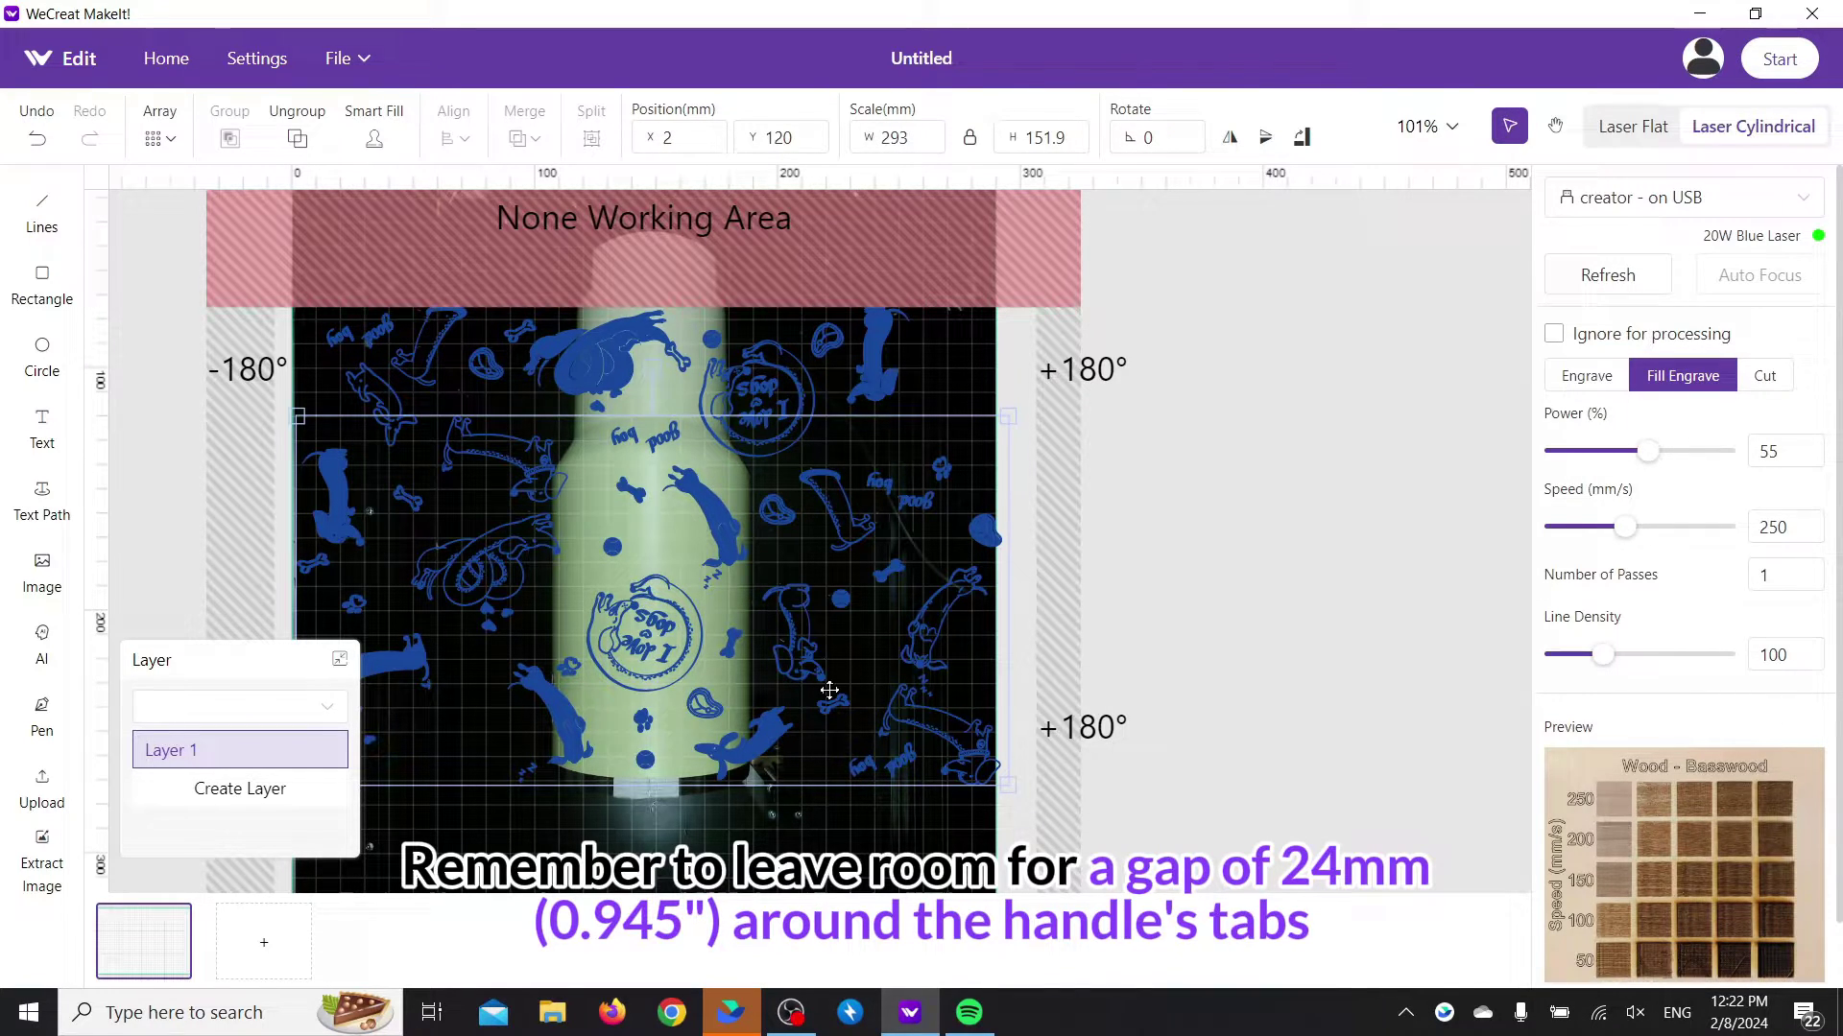
pyautogui.press('Up')
pyautogui.press('Up')
pyautogui.press('Up')
pyautogui.press('Up')
pyautogui.press('Up')
pyautogui.press('Up')
pyautogui.press('Up')
pyautogui.press('Up')
pyautogui.press('Up')
pyautogui.press('Up')
pyautogui.press('Up')
pyautogui.press('Up')
pyautogui.press('Up')
pyautogui.press('Up')
pyautogui.press('Up')
pyautogui.press('Up')
pyautogui.press('Up')
pyautogui.press('Up')
pyautogui.press('Up')
pyautogui.press('Up')
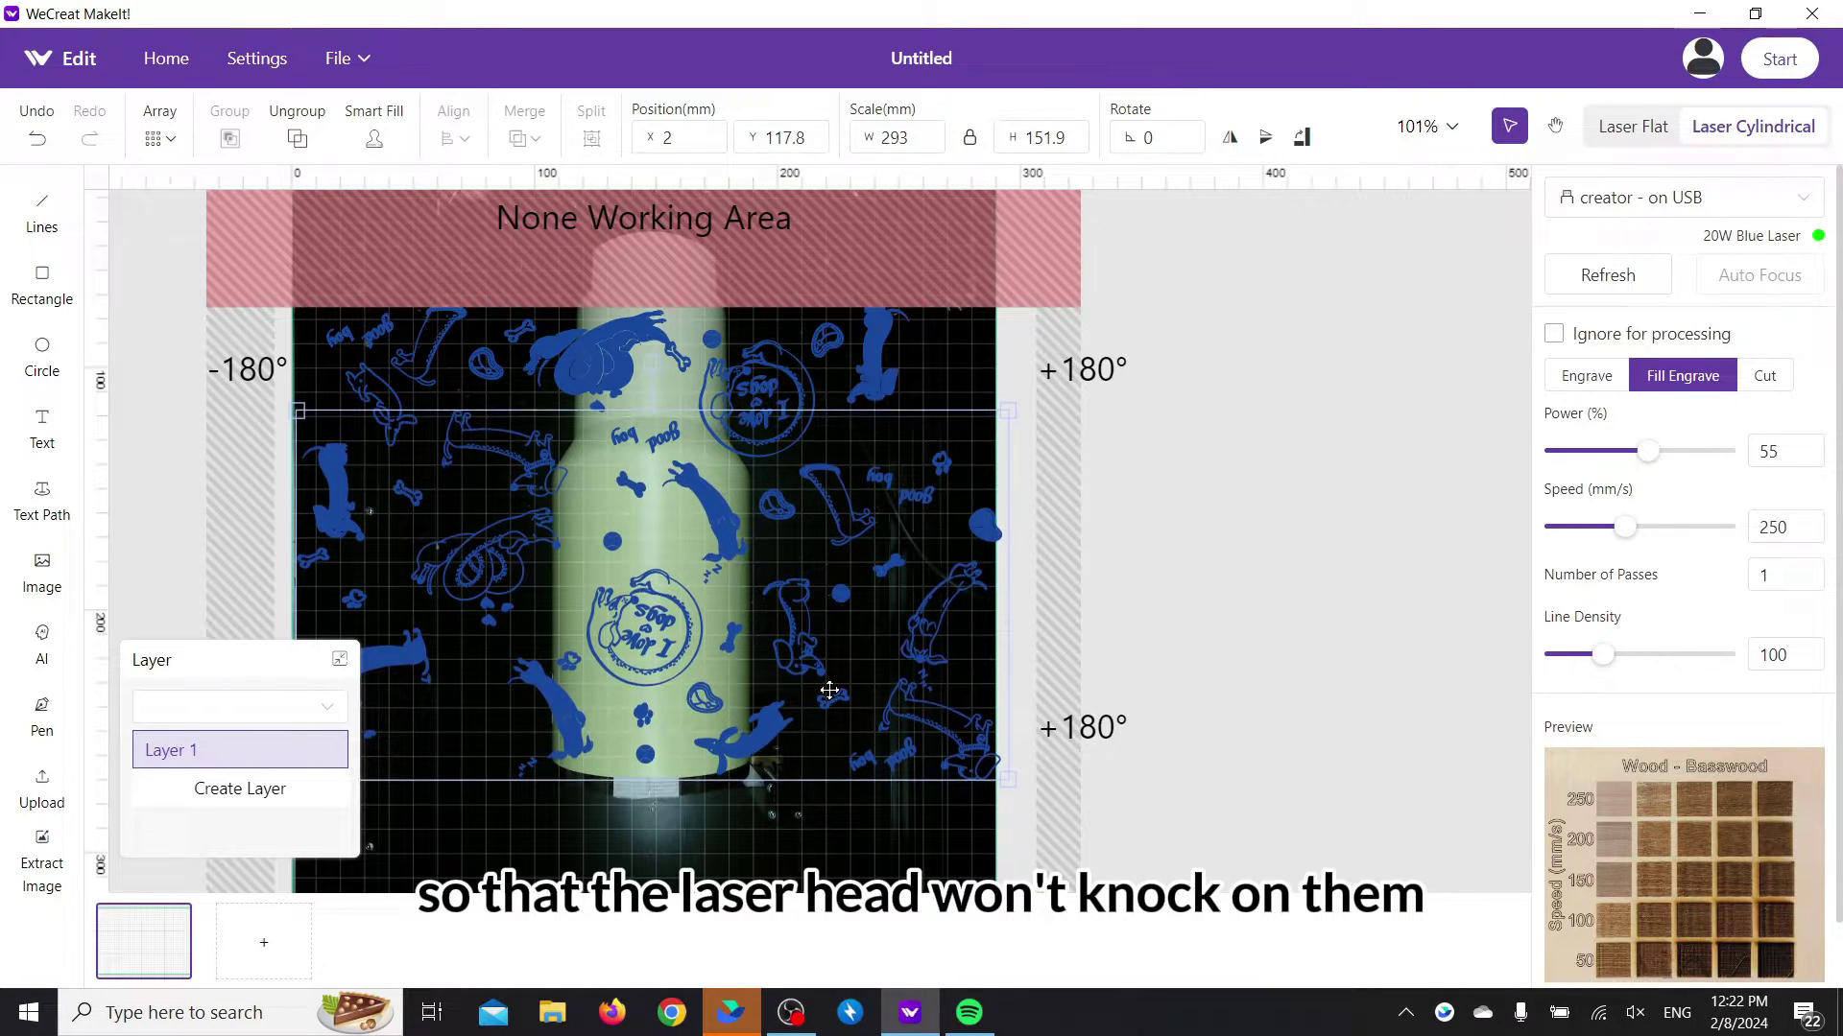
pyautogui.click(1517, 687)
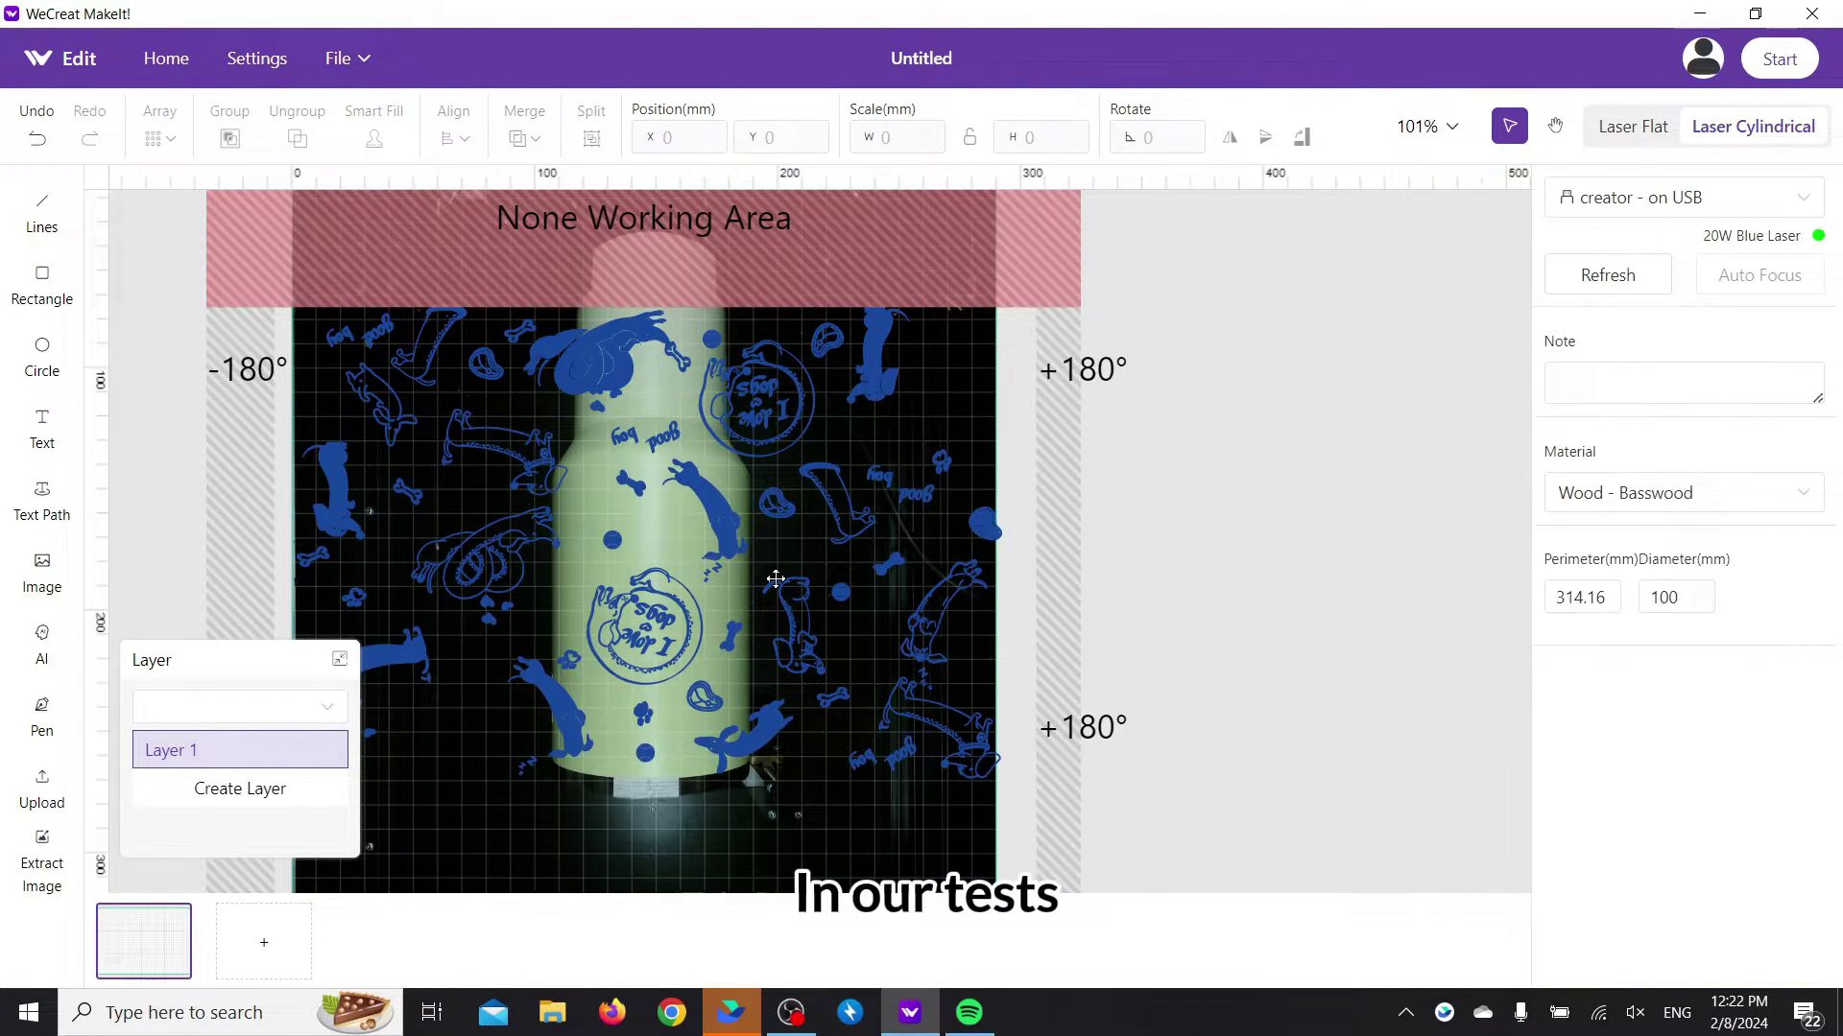
pyautogui.click(774, 576)
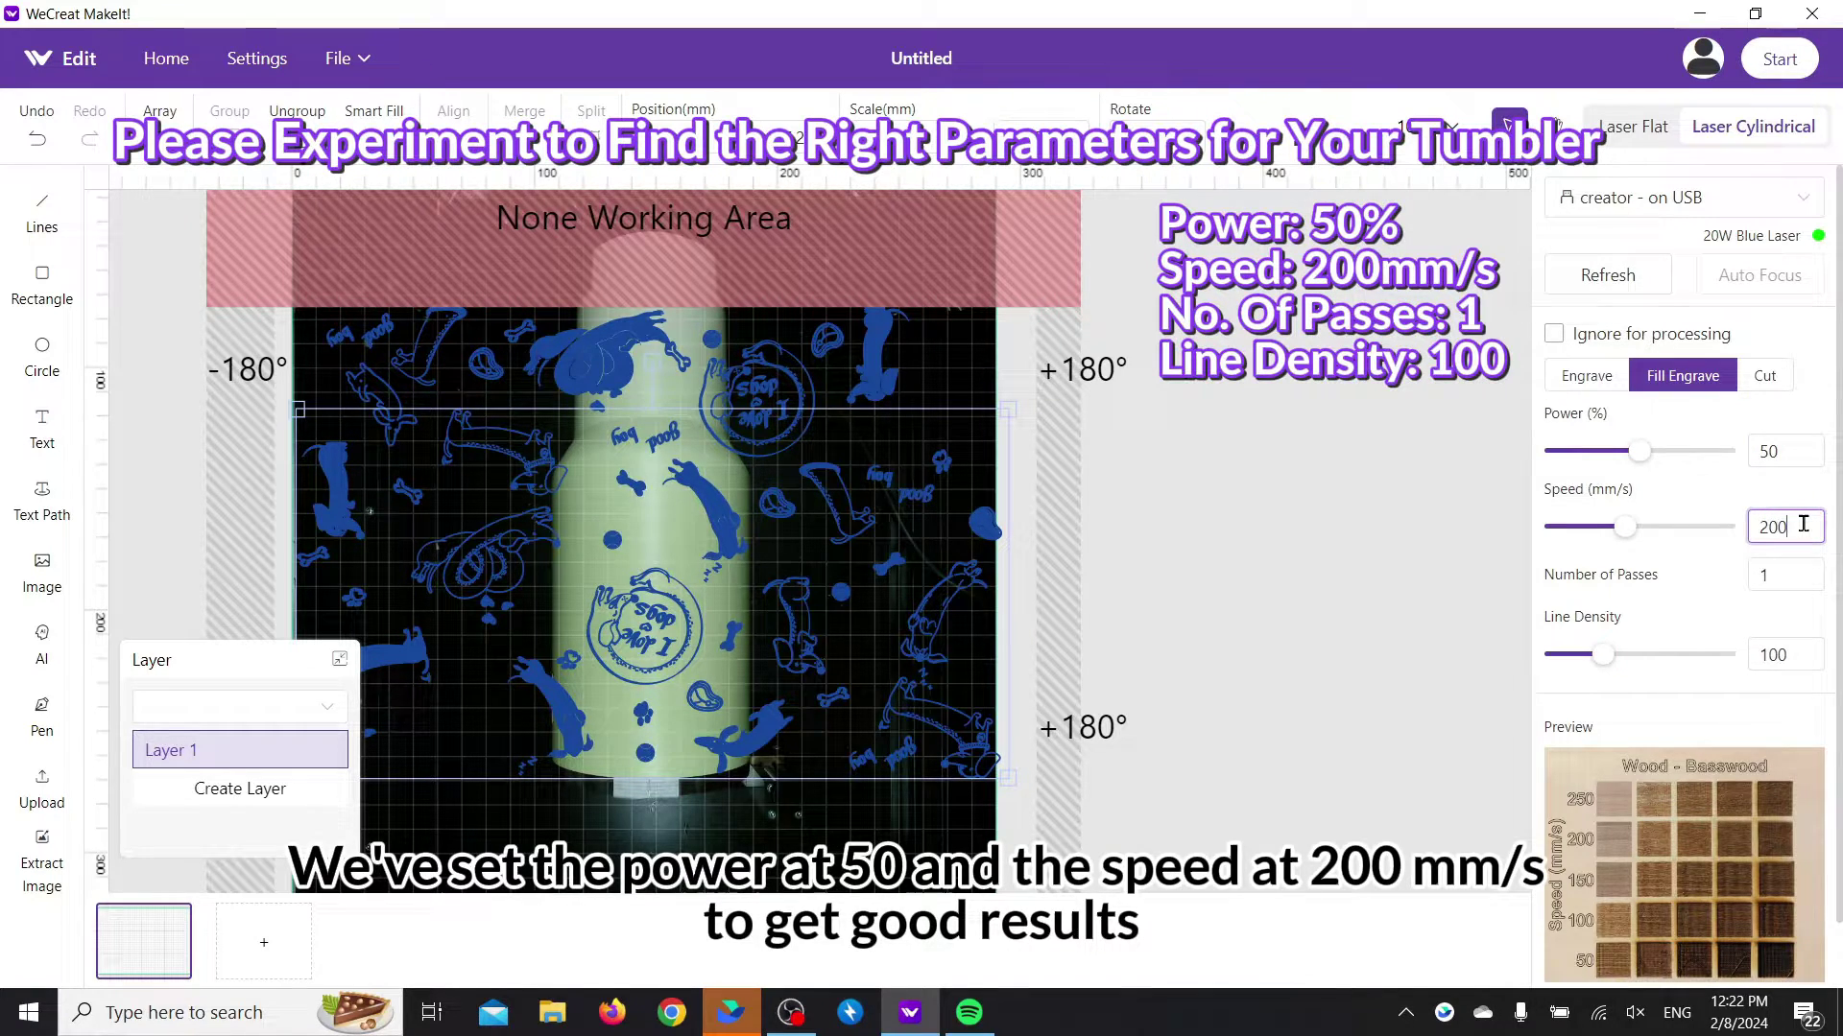
pyautogui.click(1308, 556)
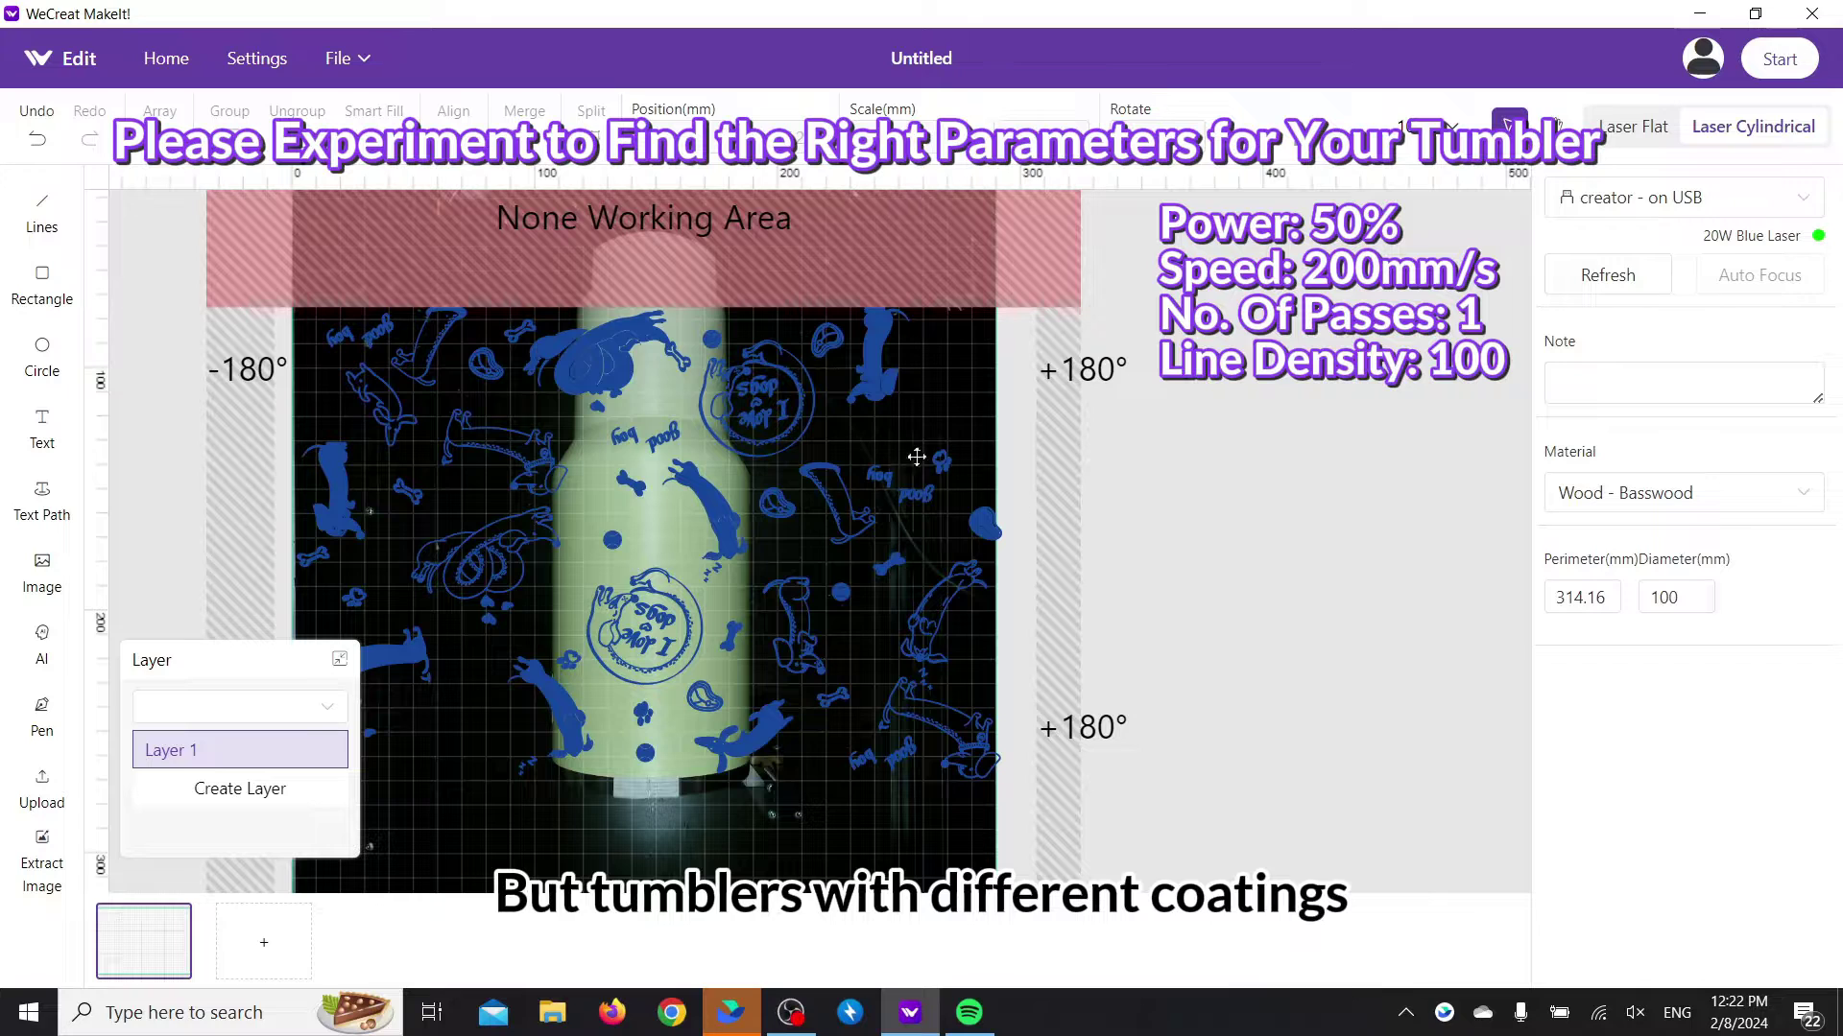
pyautogui.click(761, 372)
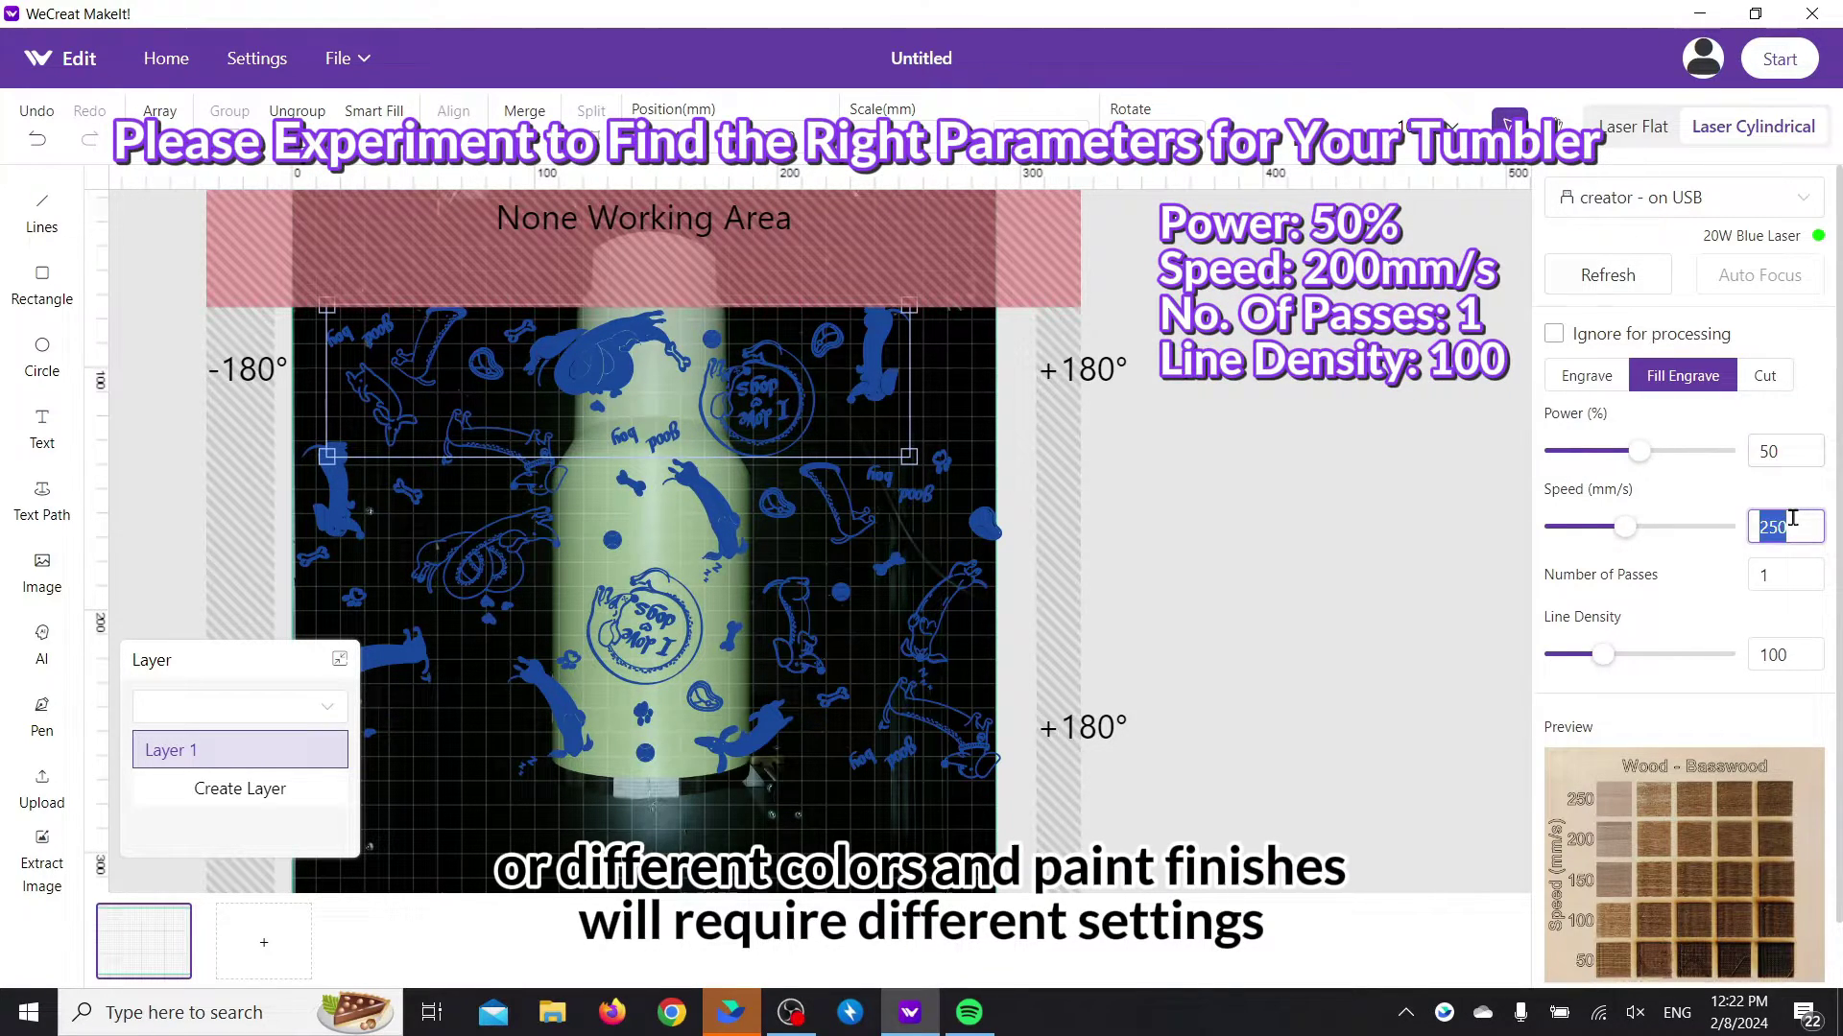
pyautogui.write('2')
pyautogui.click(1306, 575)
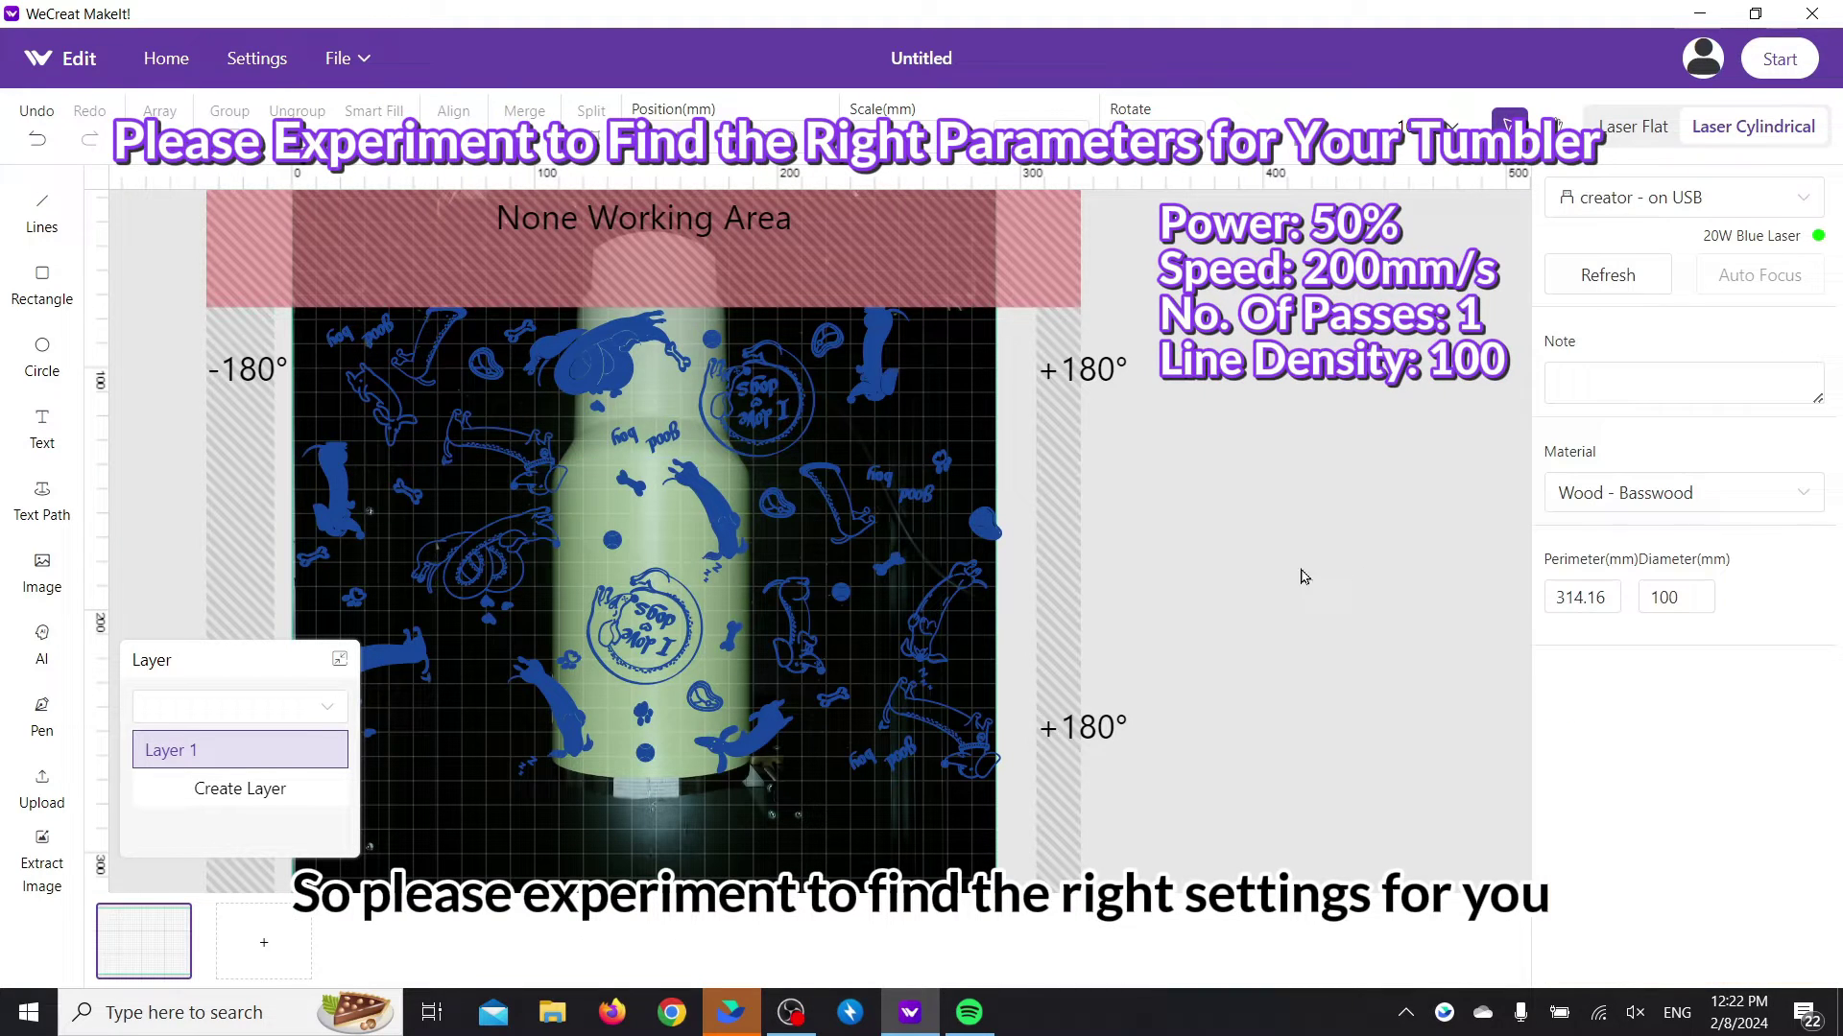
pyautogui.click(785, 592)
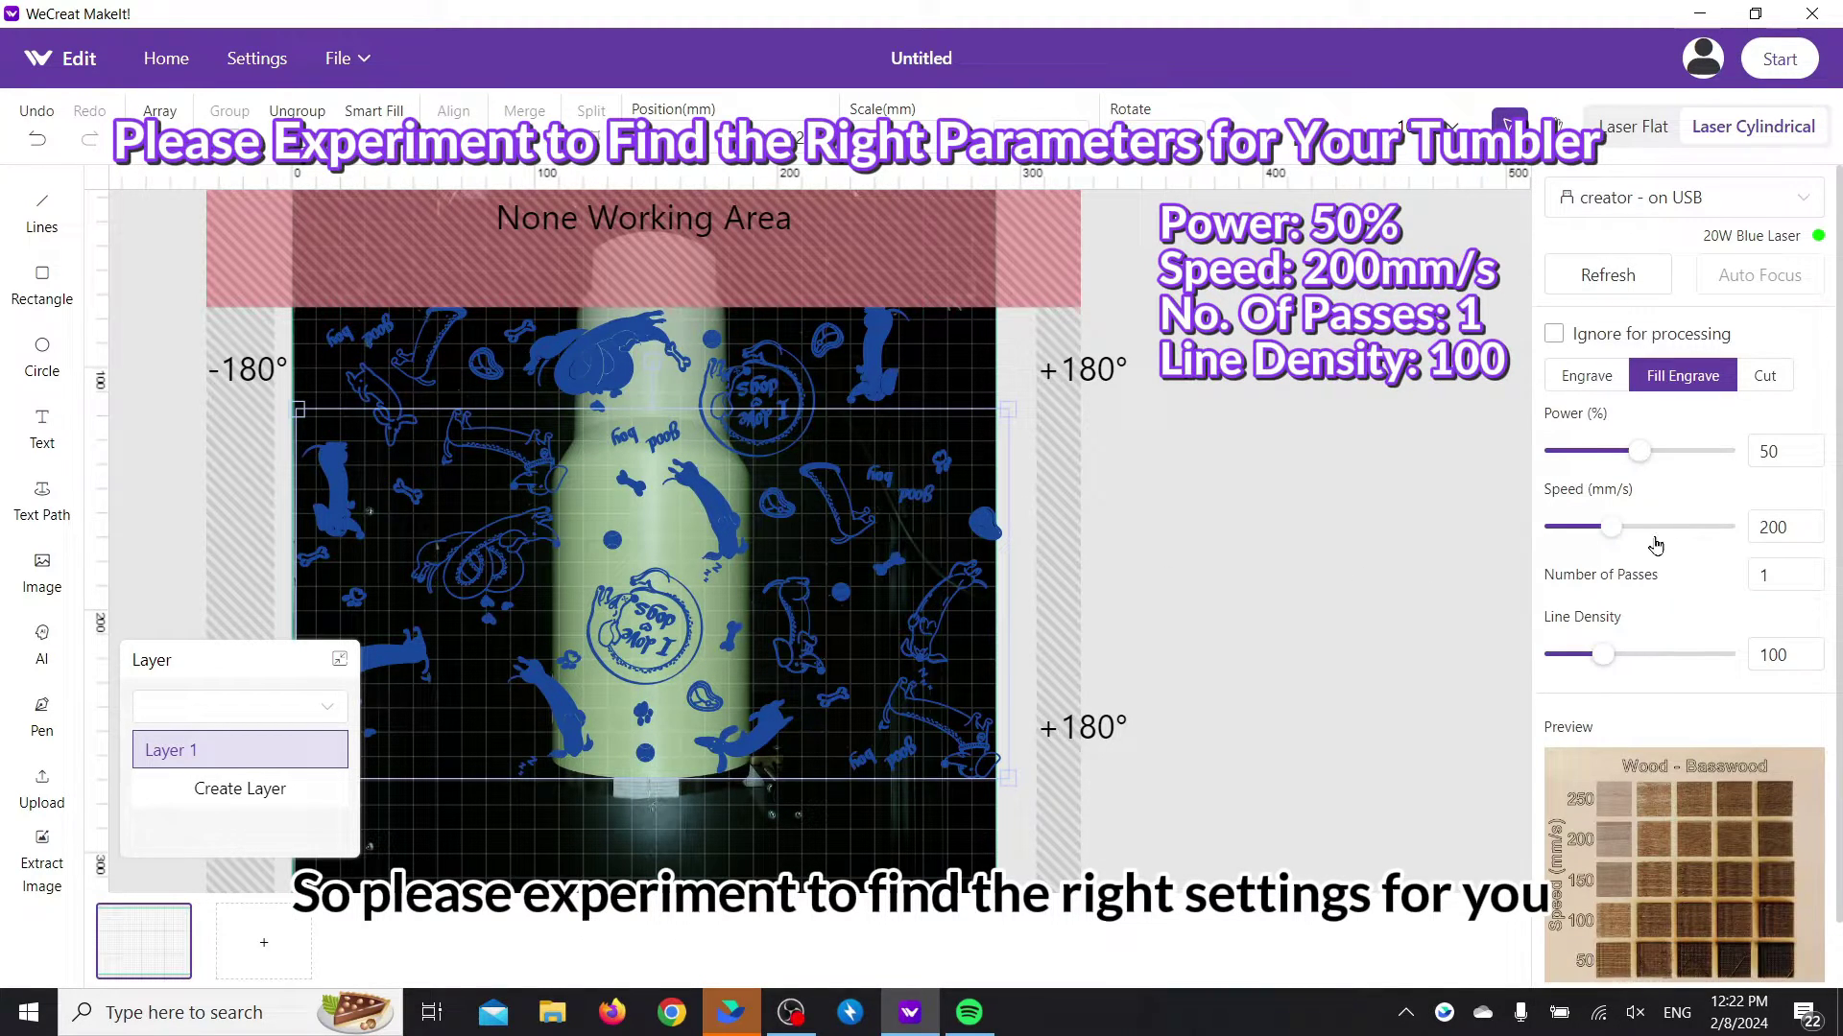
# Step: Mark the top strip of dog patterns as Ignore for processing
pyautogui.click(853, 388)
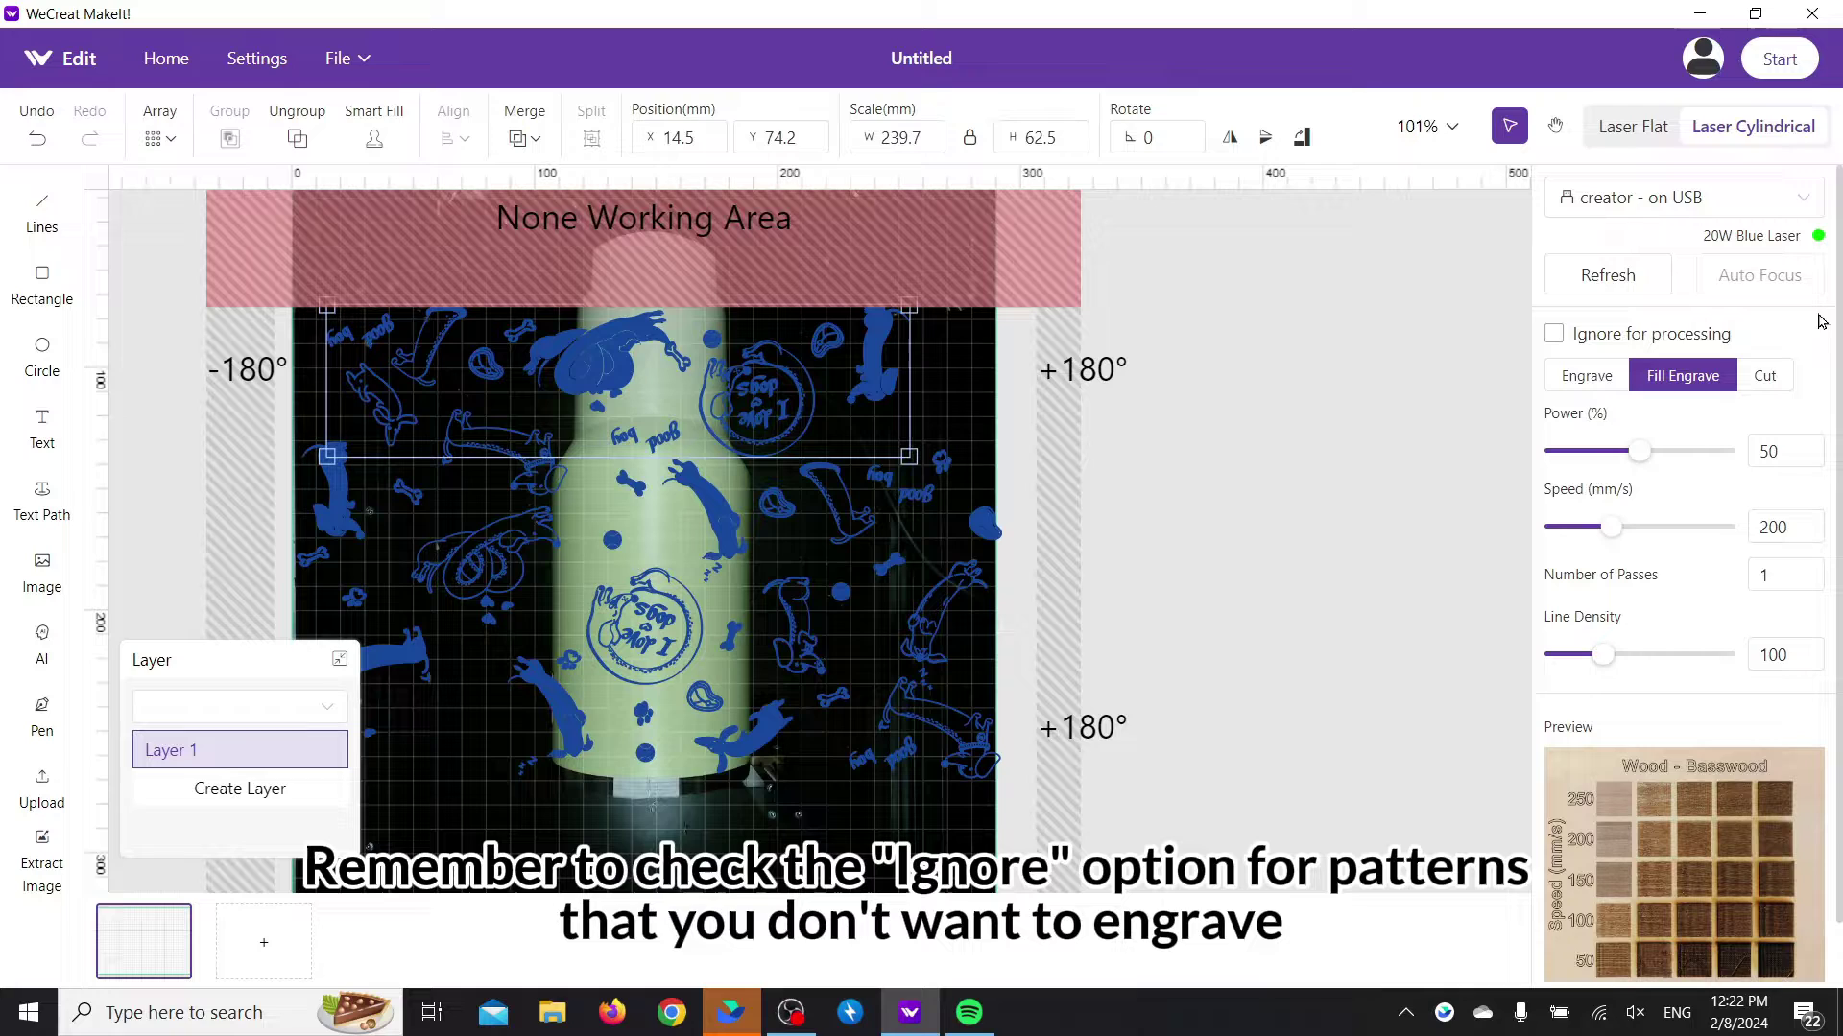
pyautogui.click(1554, 335)
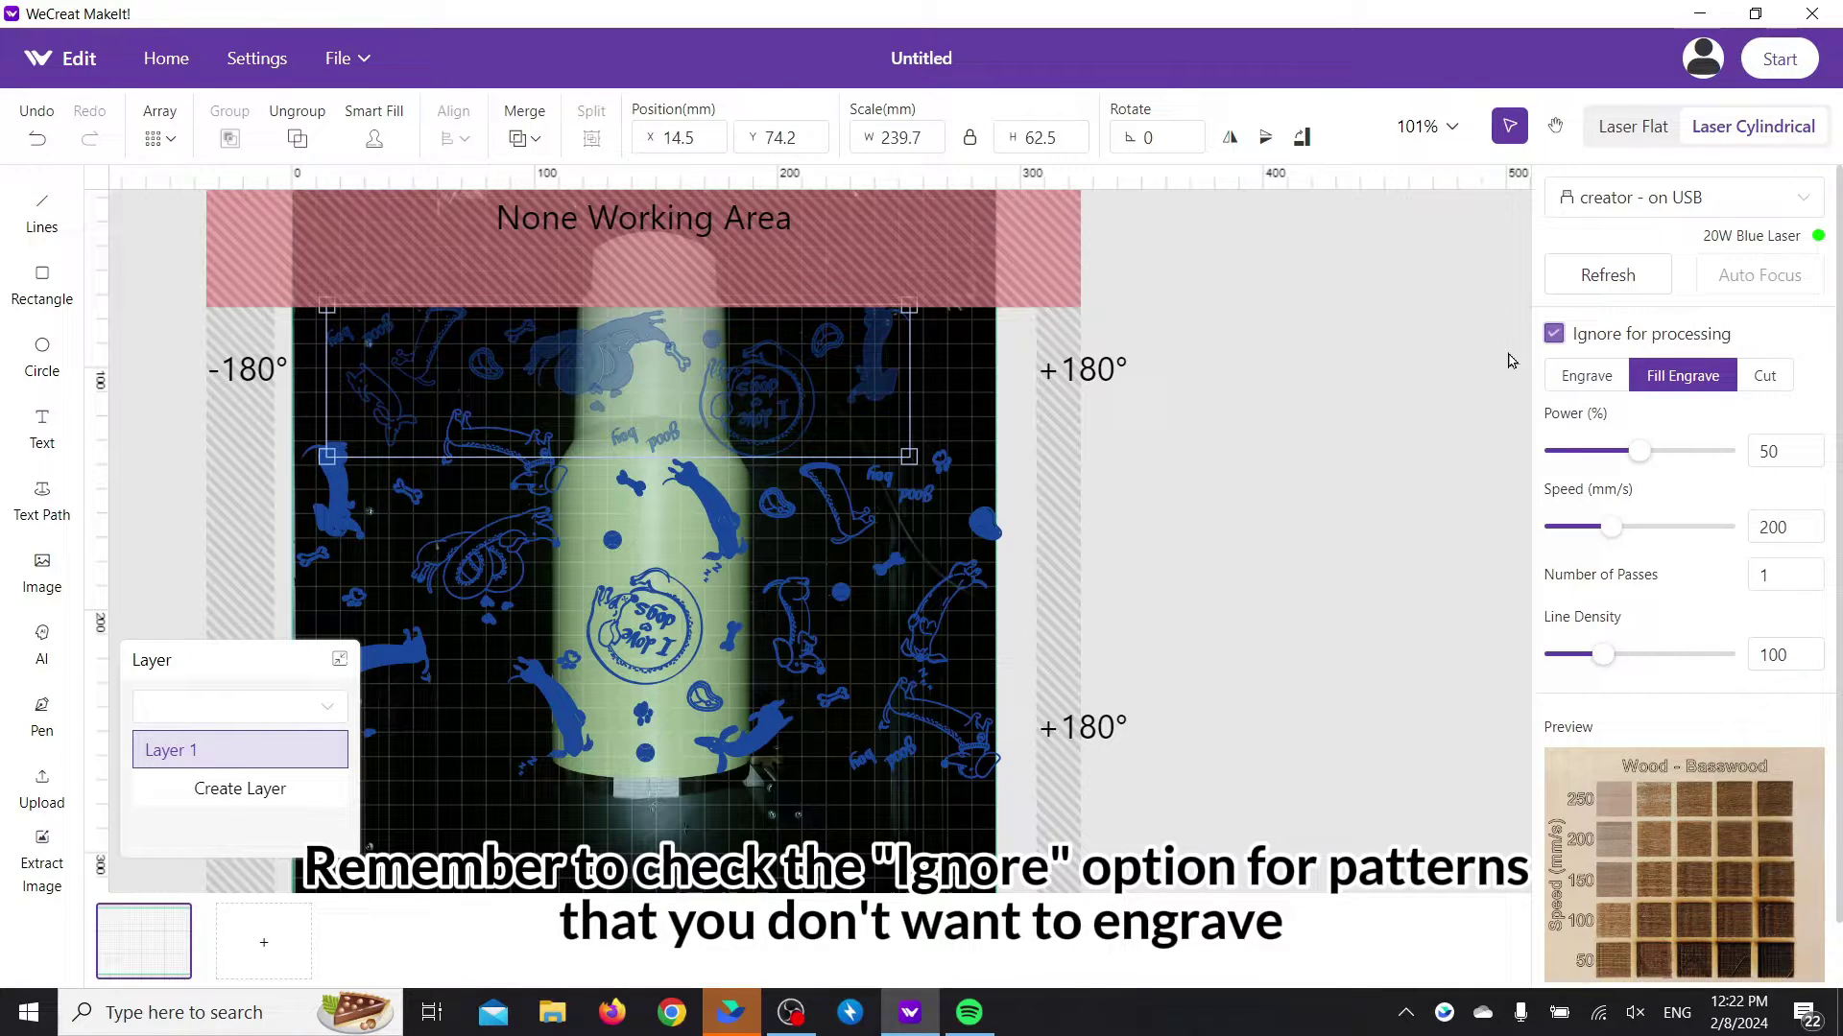
pyautogui.click(1235, 504)
# Step: Start processing the main dog pattern, continuing past the diameter and border warnings
pyautogui.click(863, 537)
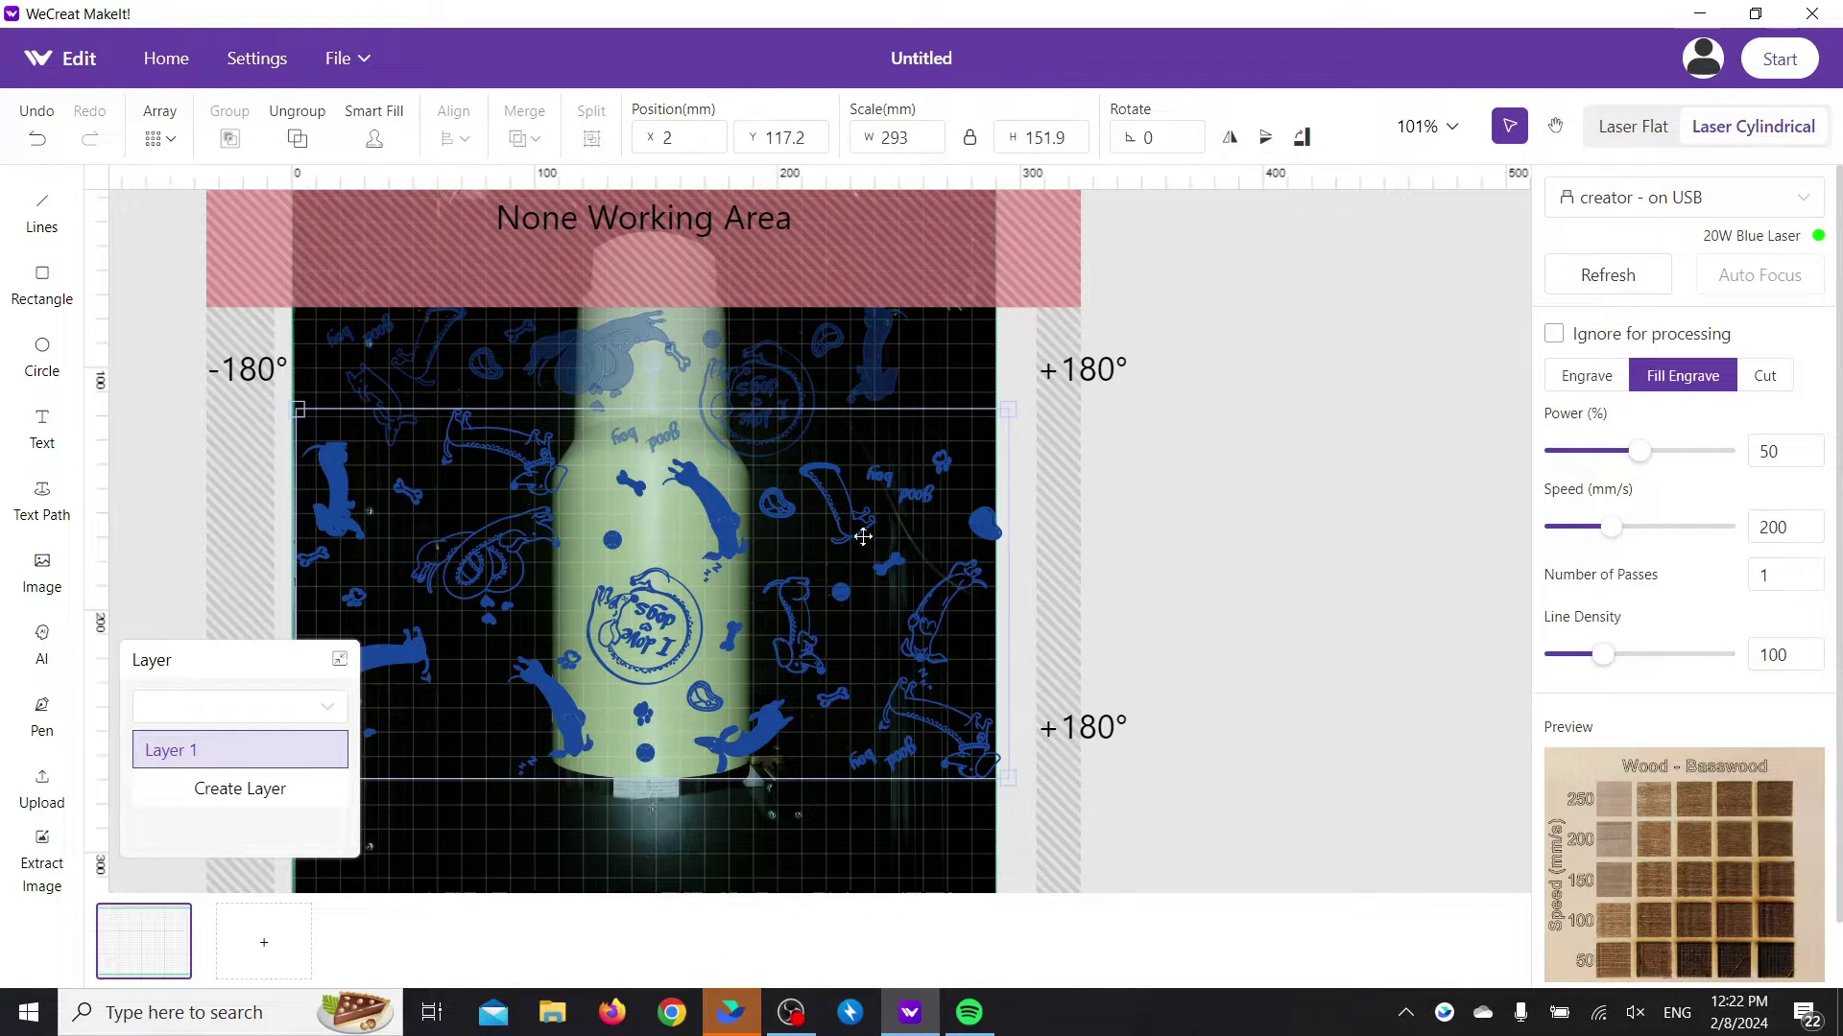
pyautogui.click(1772, 64)
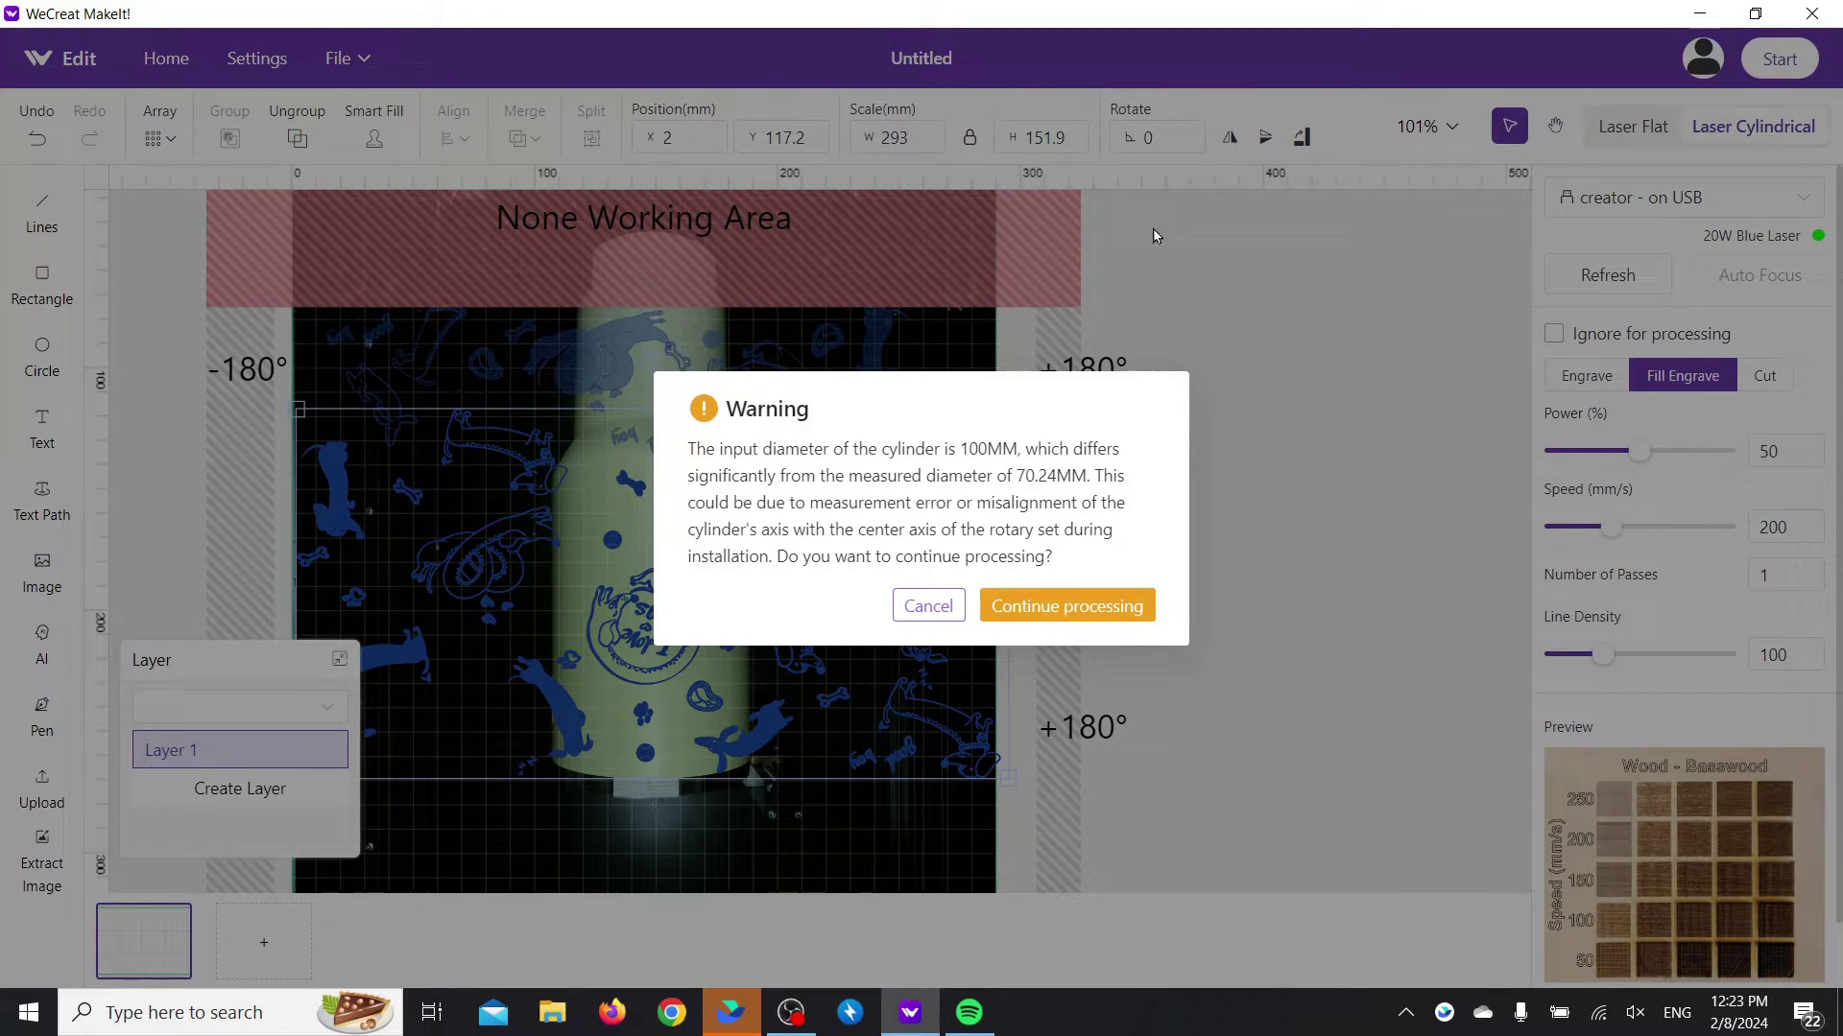
pyautogui.press('Return')
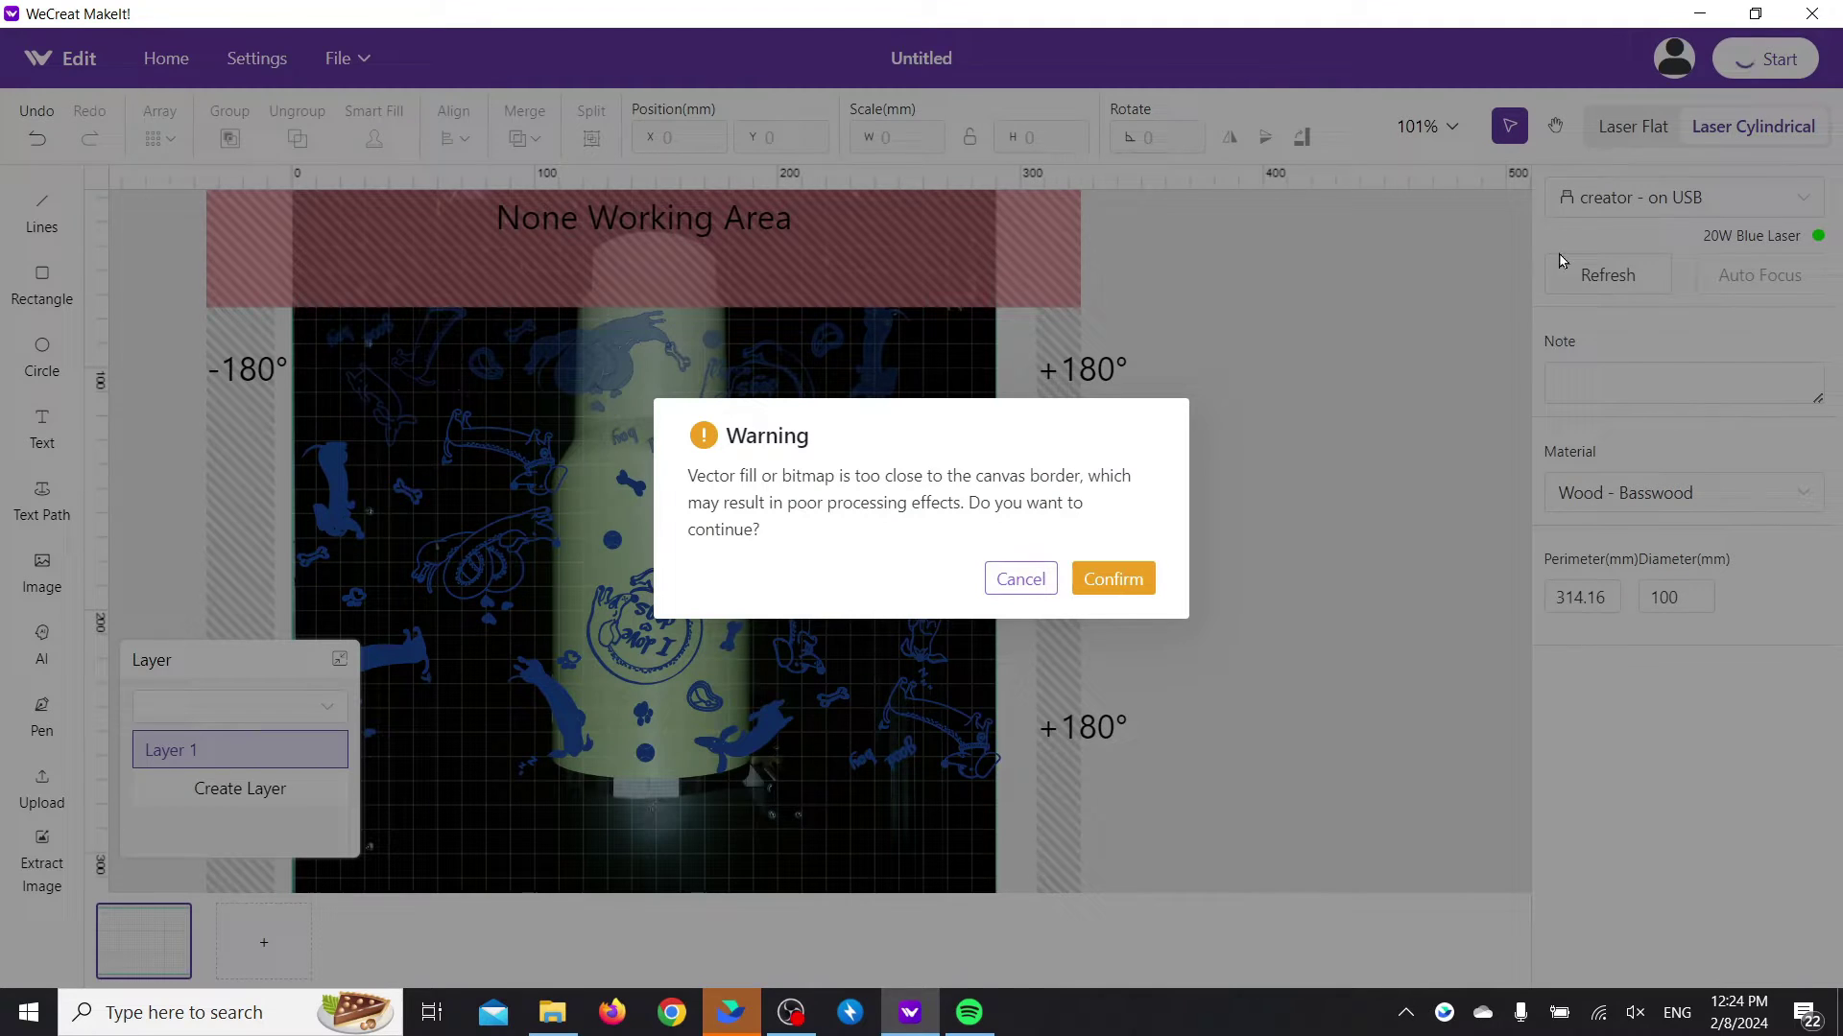
pyautogui.click(1108, 577)
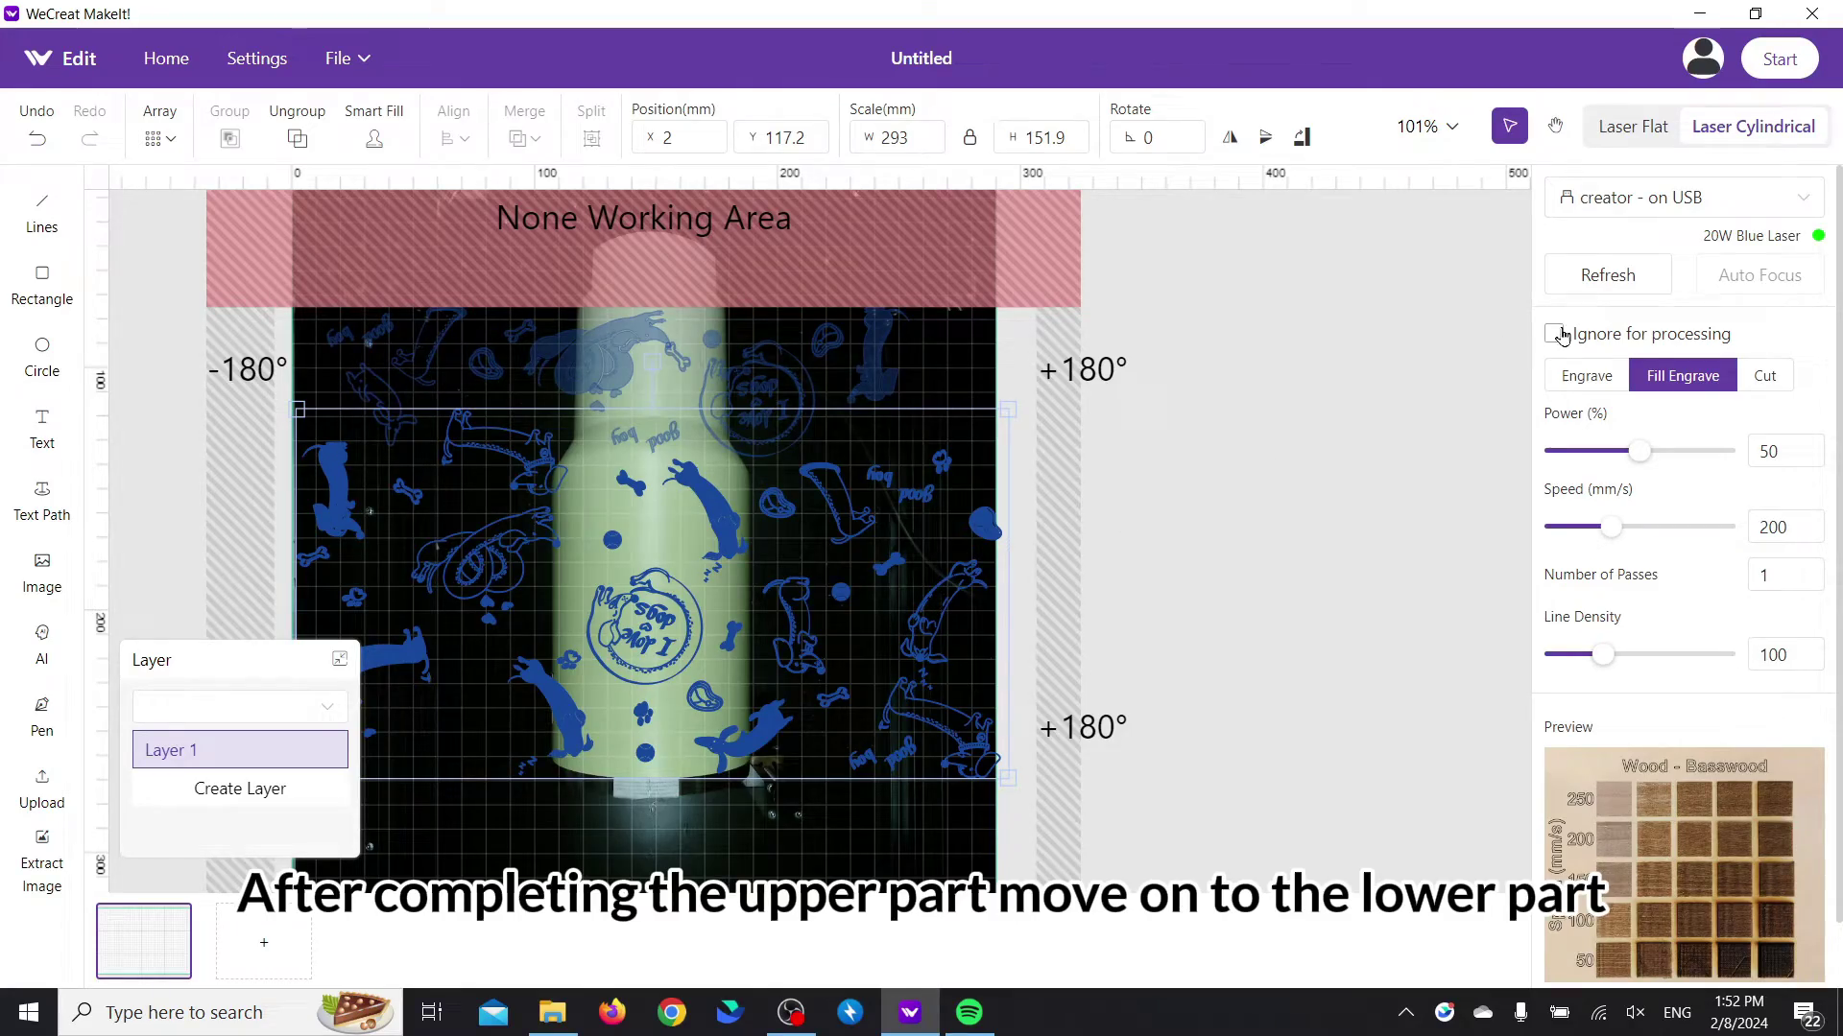
# Step: Ignore the main pattern for processing and re-include the top strip
pyautogui.click(1554, 334)
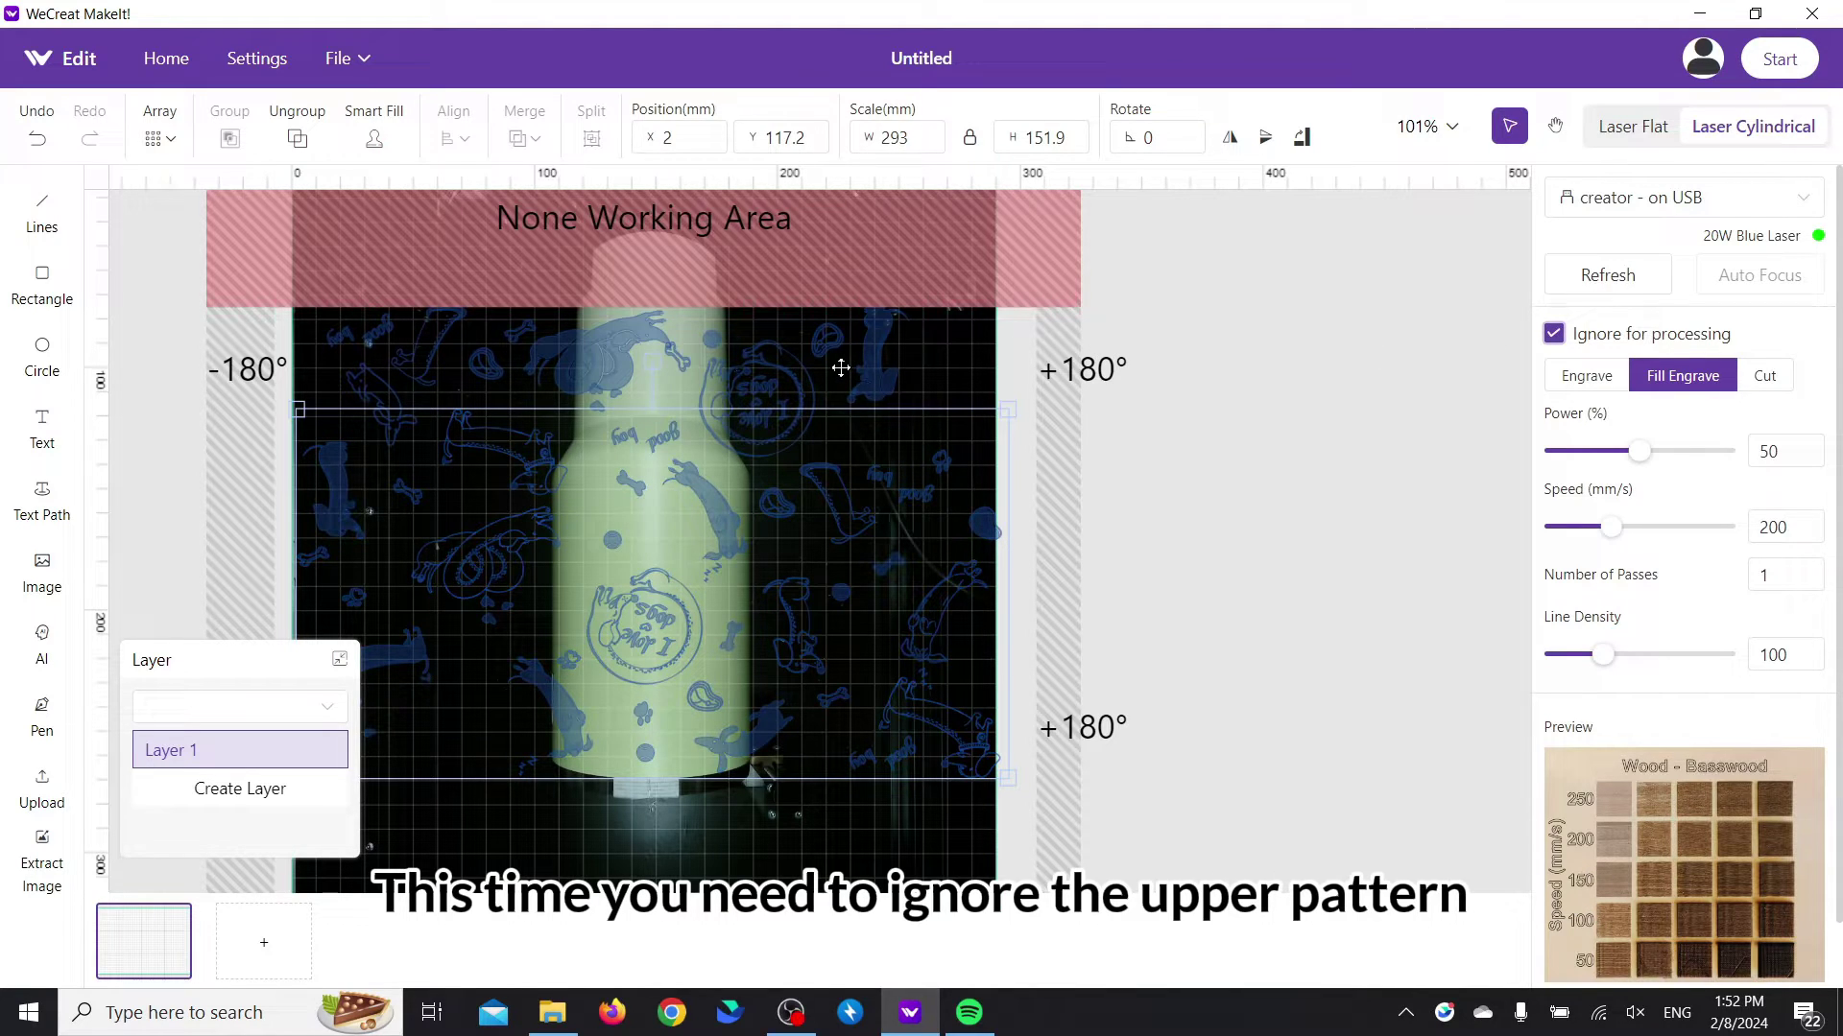
pyautogui.click(888, 353)
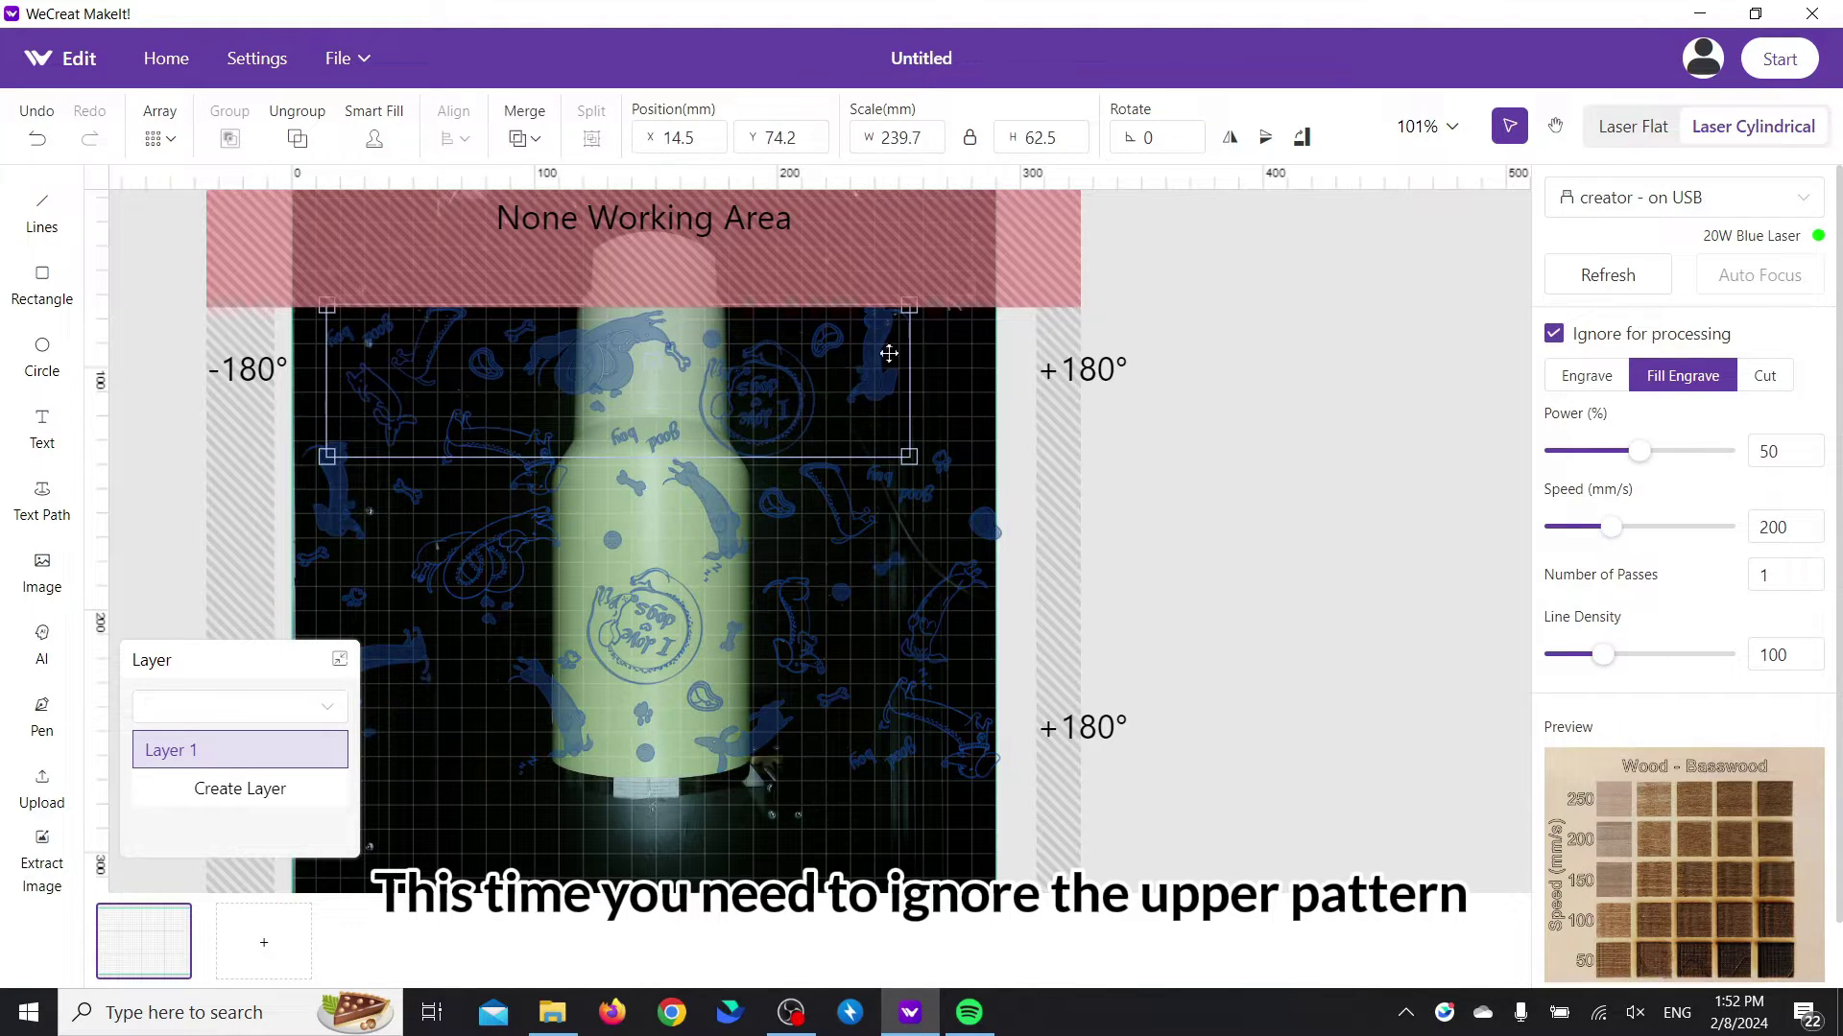
pyautogui.click(1554, 334)
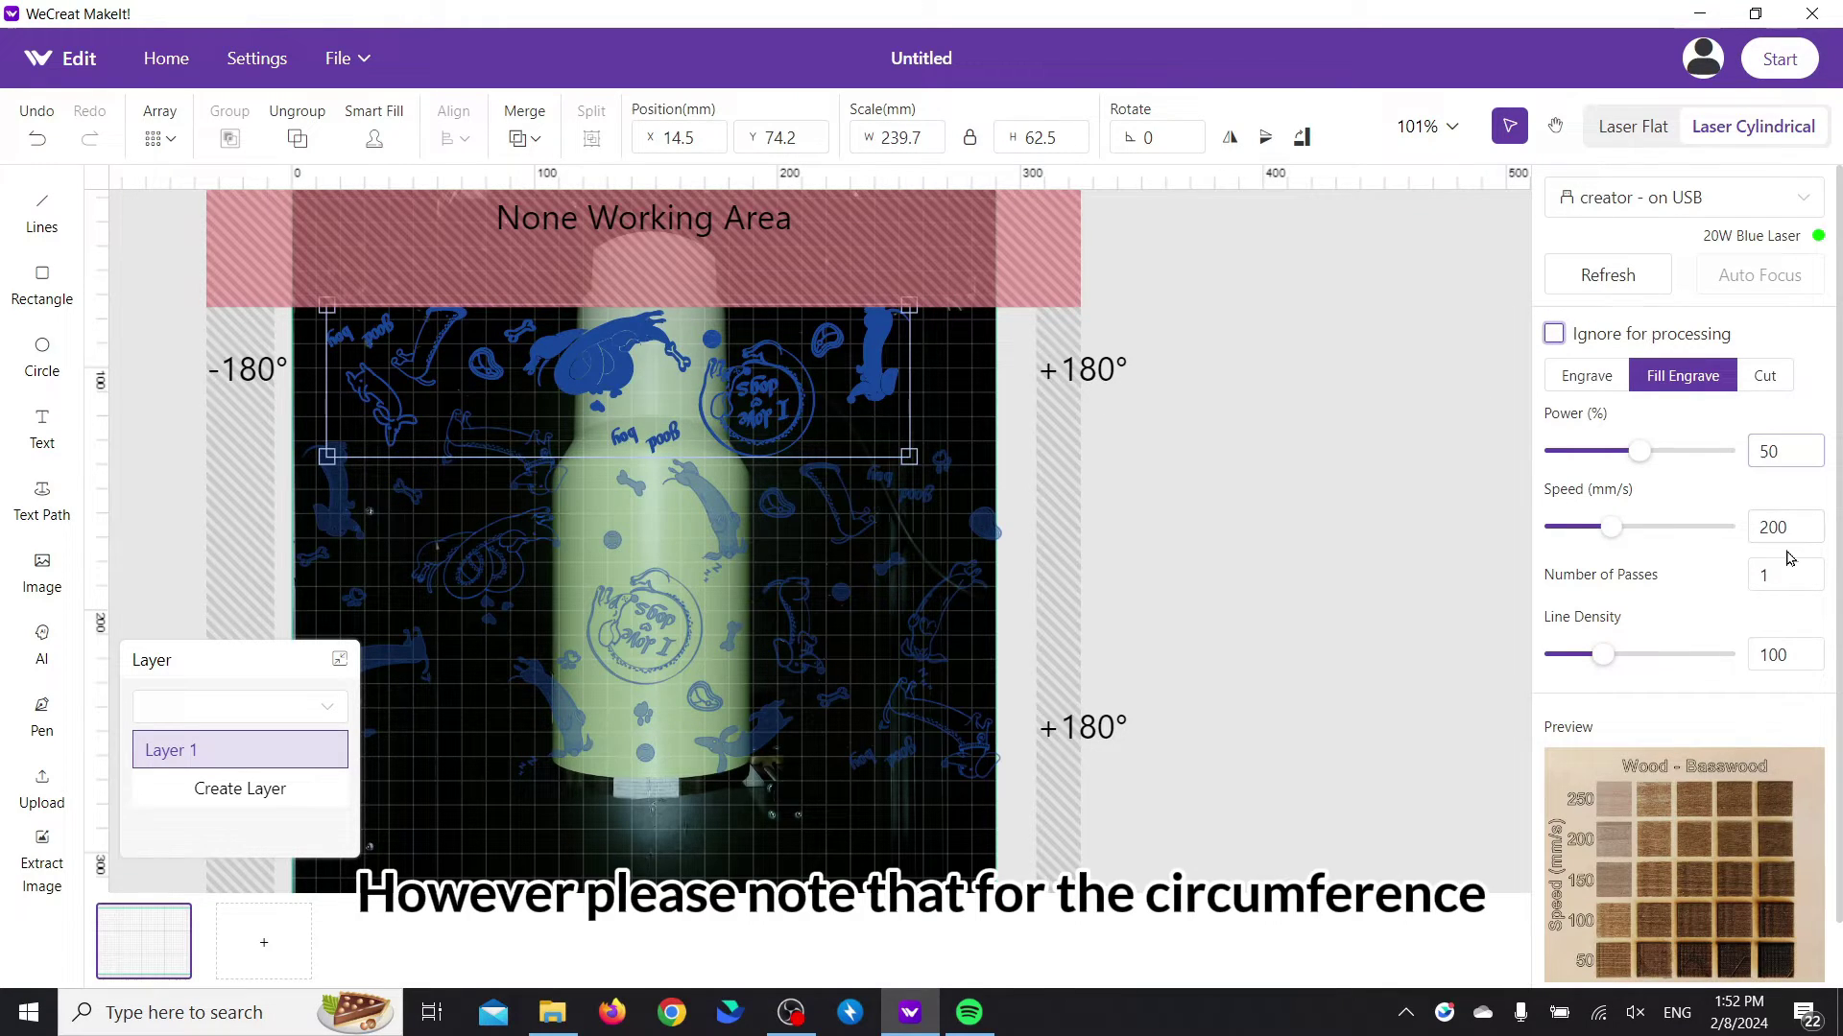
# Step: Set the cylinder perimeter to 245 mm
pyautogui.click(1224, 724)
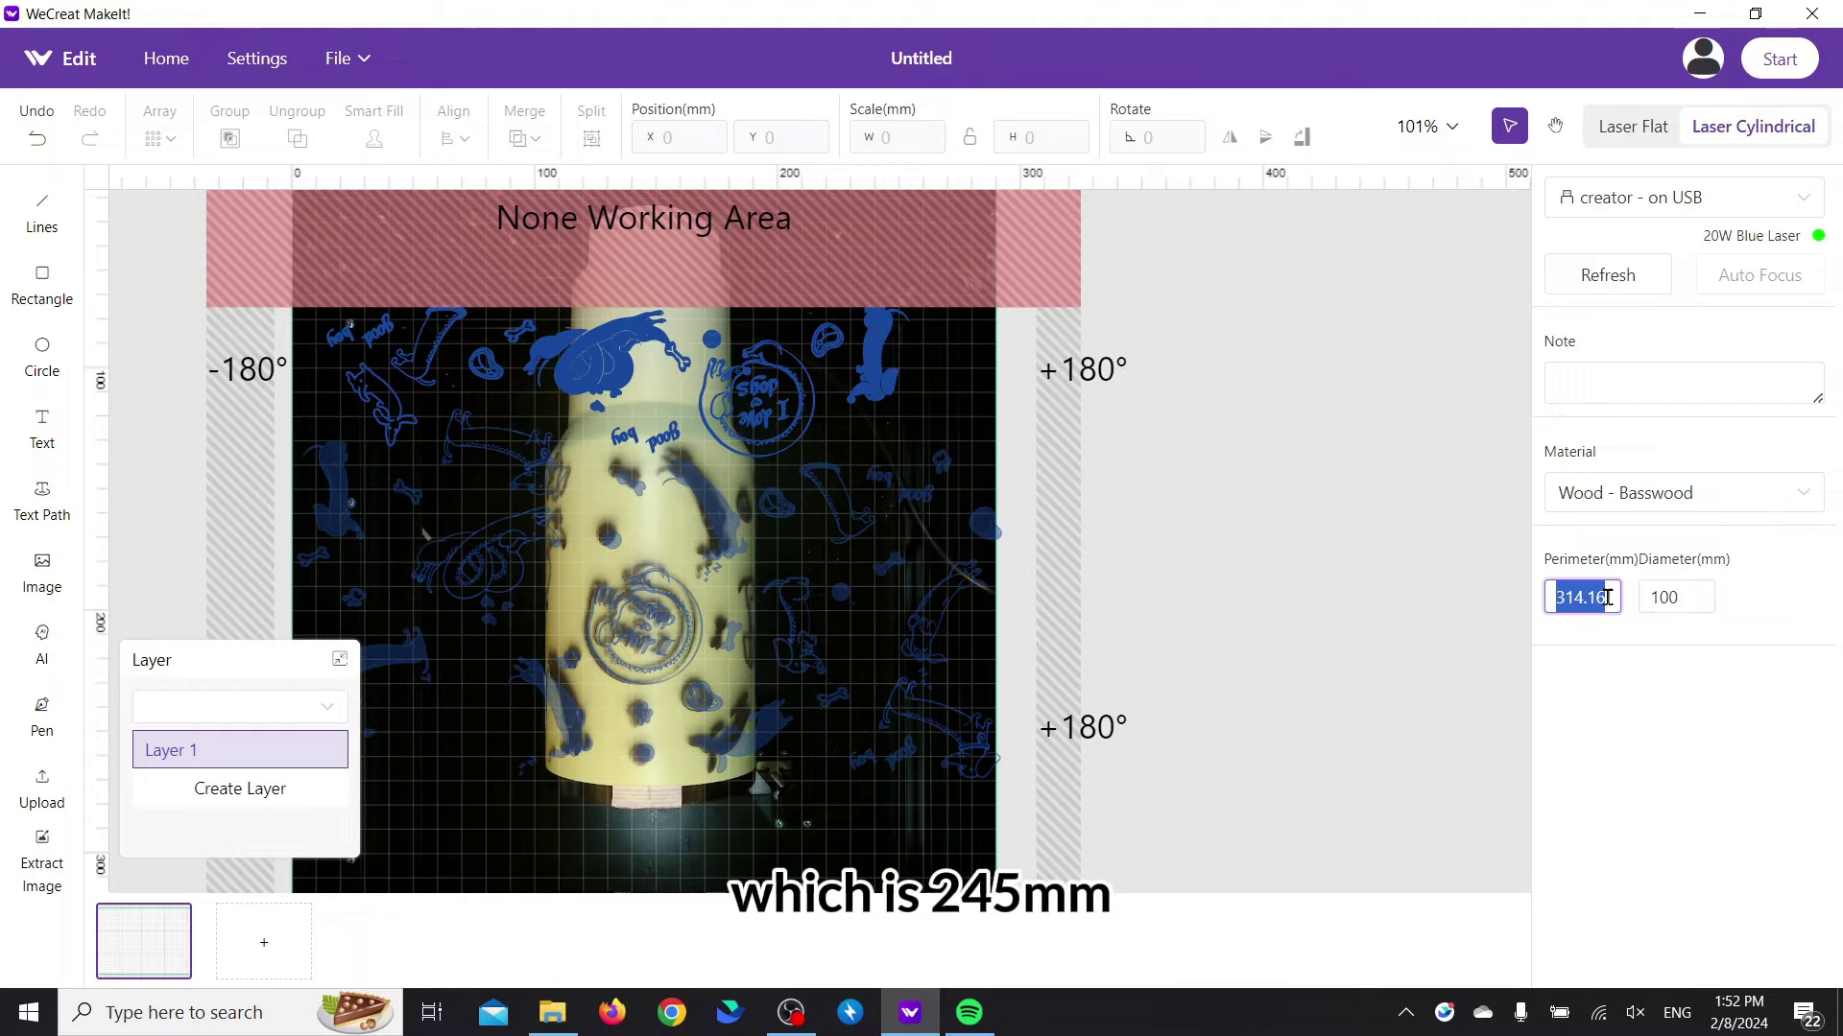
pyautogui.write('24')
pyautogui.click(1678, 596)
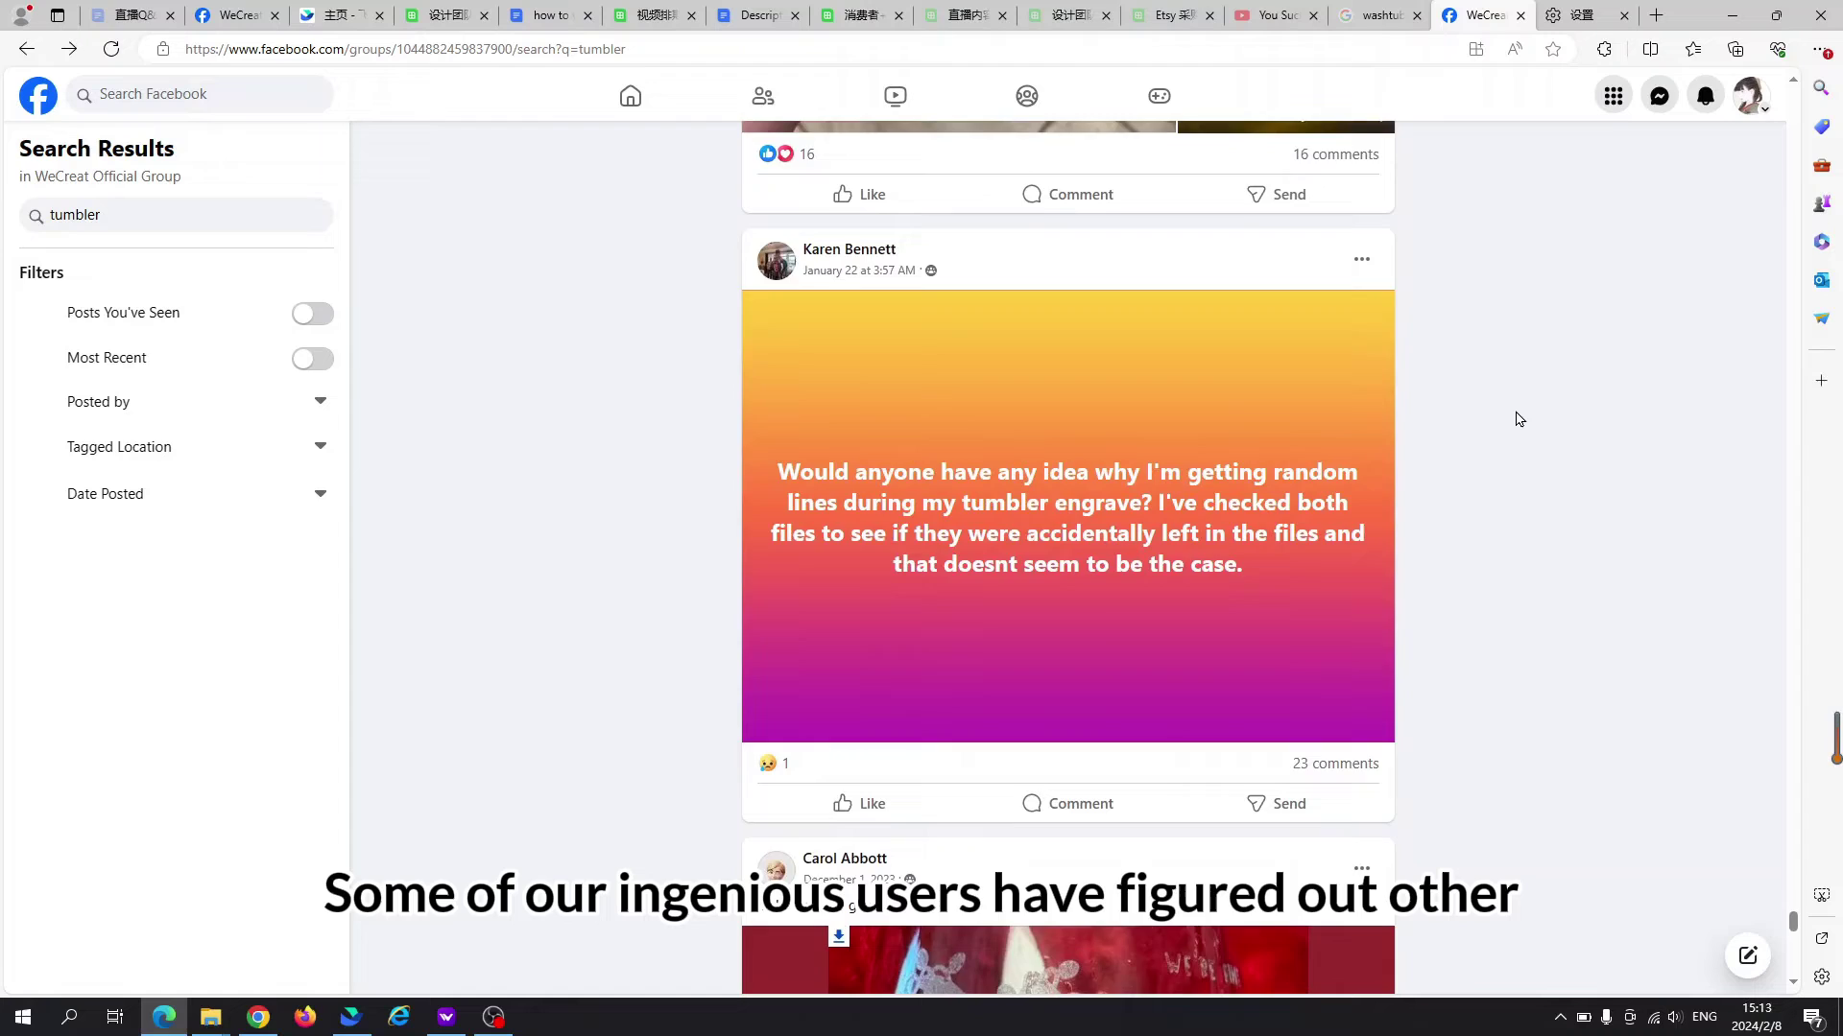
pyautogui.scroll(-8, 1518, 420)
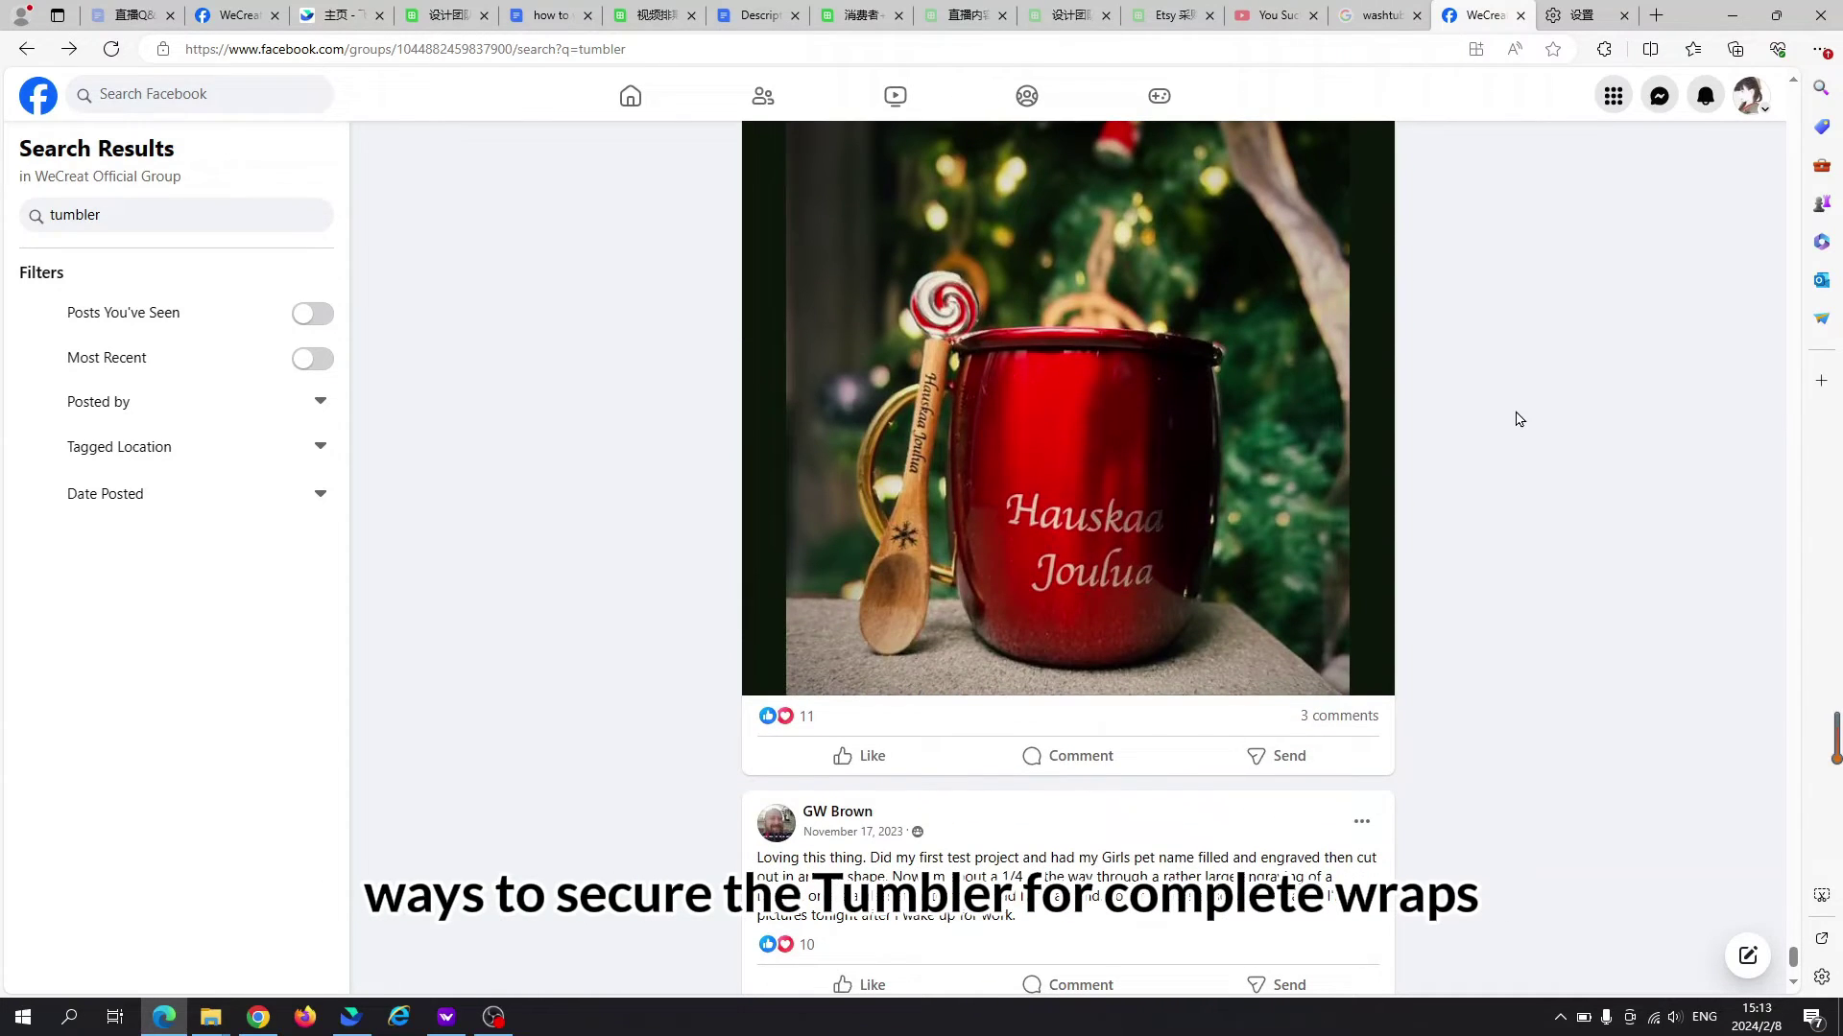
pyautogui.scroll(-15, 1519, 420)
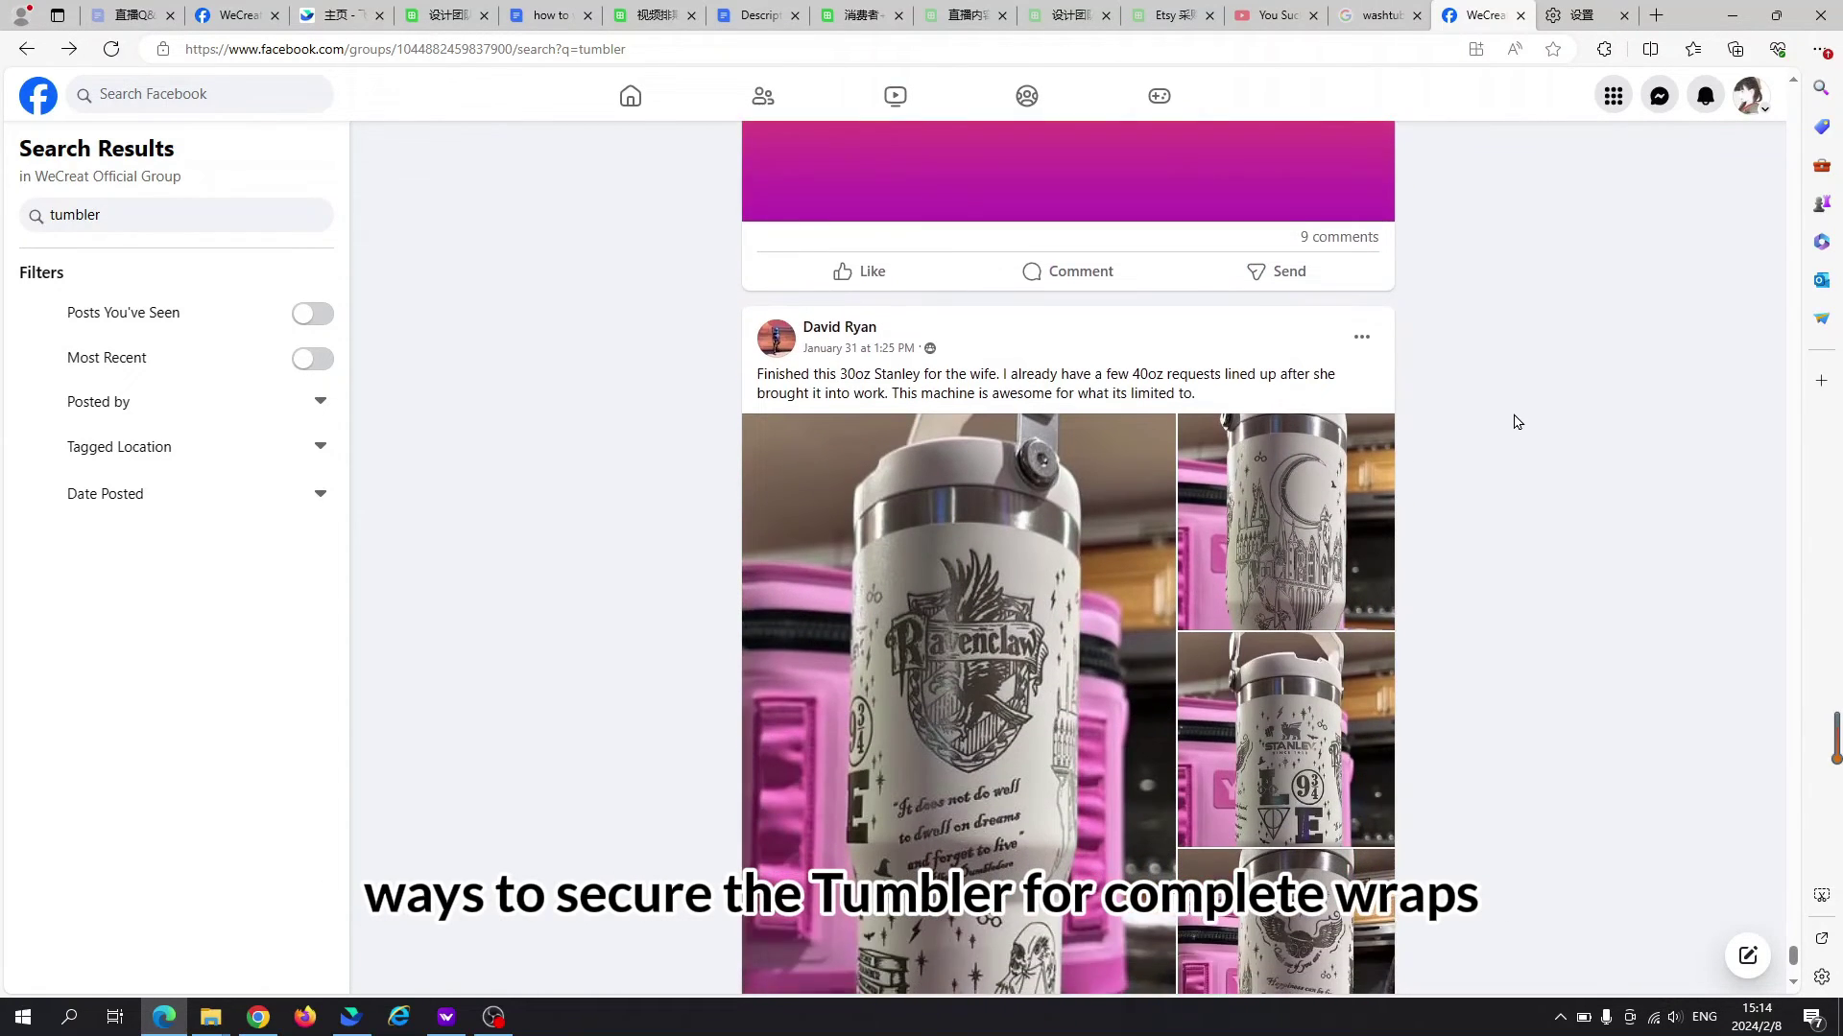